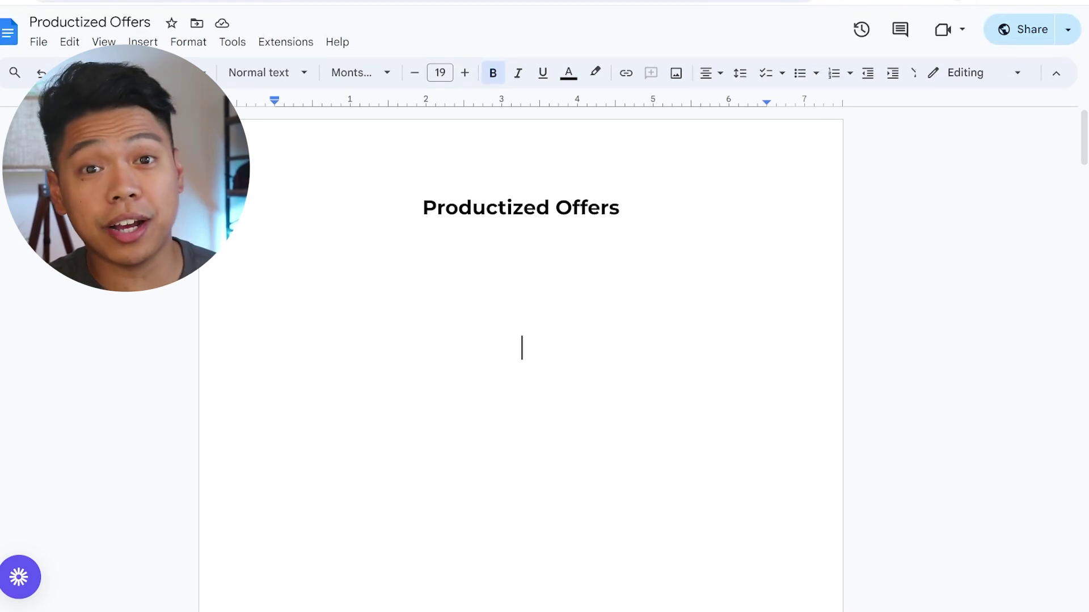
Step: Select the Productized Offers title and scroll down to the Input → Your Offer → Client #1–#3 diagram
click(621, 208)
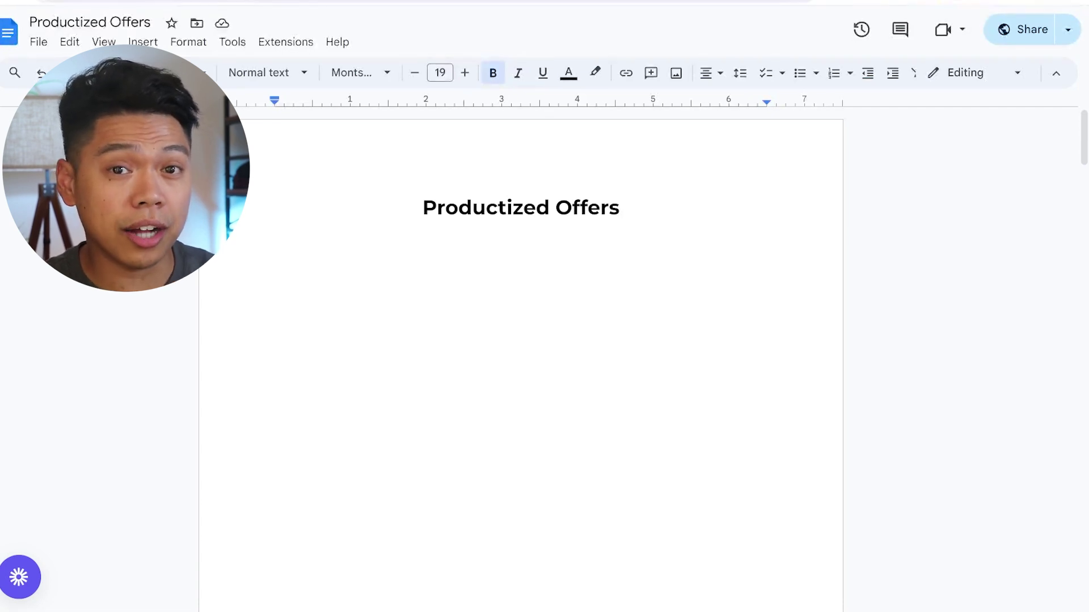
key(shift+Home)
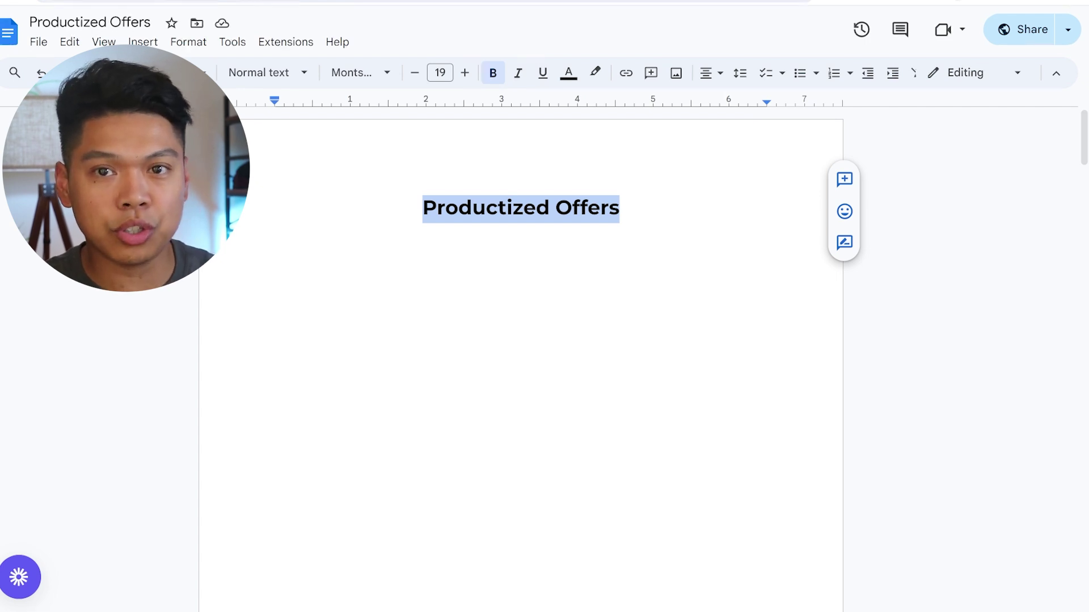
scroll(521, 363, down, 6)
key(ctrl+plus)
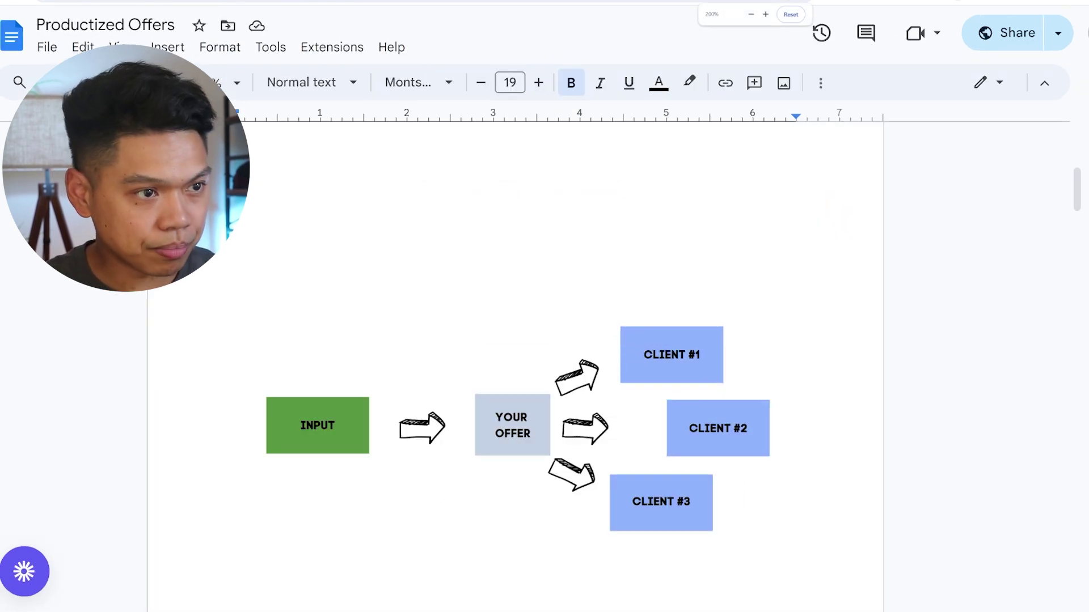
scroll(645, 279, down, 3)
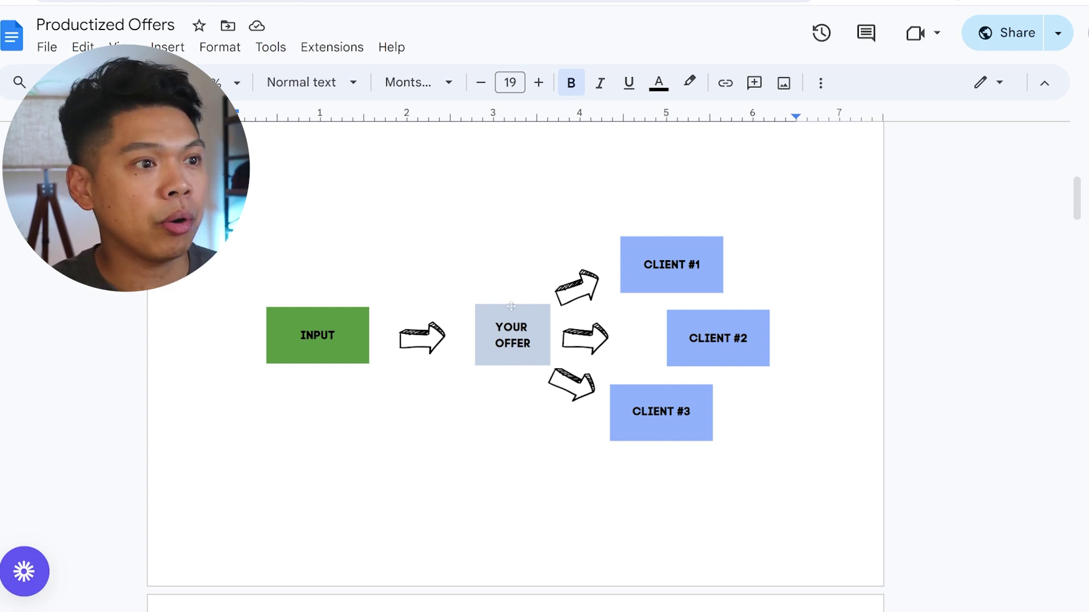
Step: Scroll to the next page's Lead Generation → Lead Nurture → Lead Conversion → Software Solution diagram
scroll(511, 306, down, 15)
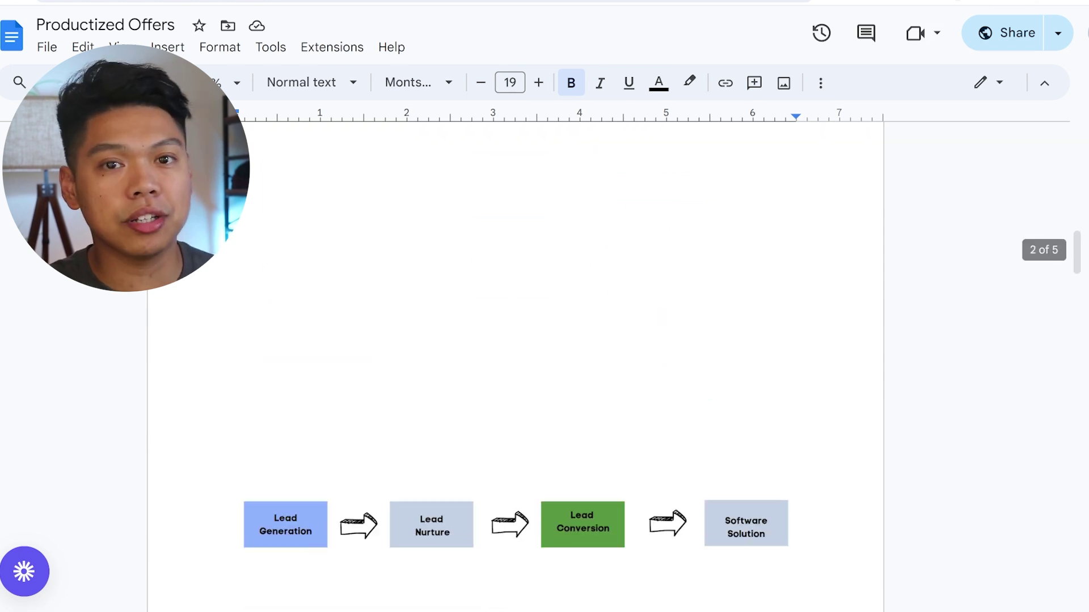
scroll(665, 274, down, 3)
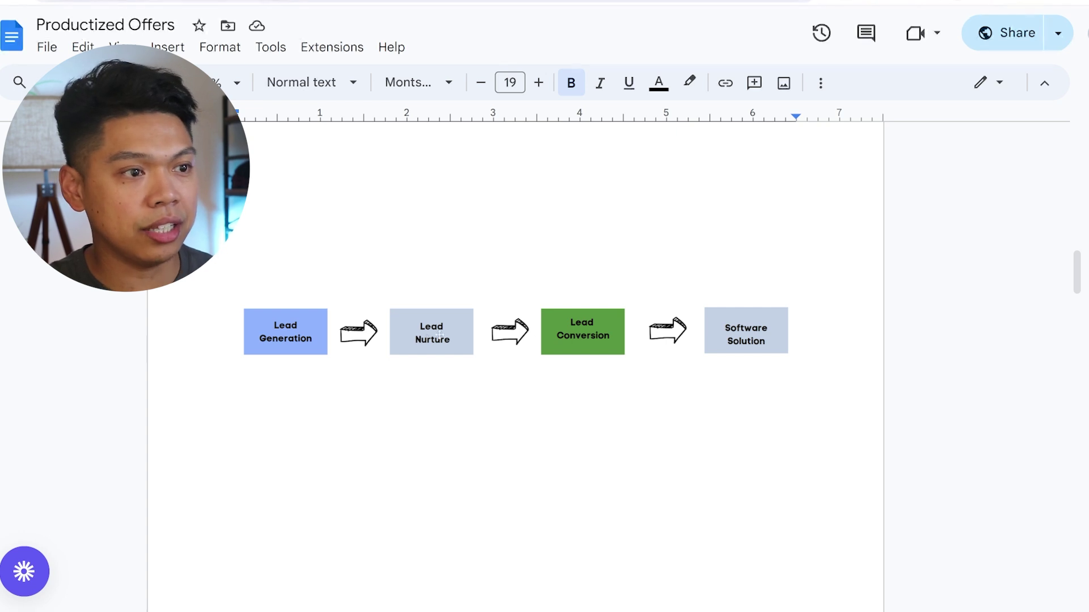
scroll(637, 350, down, 10)
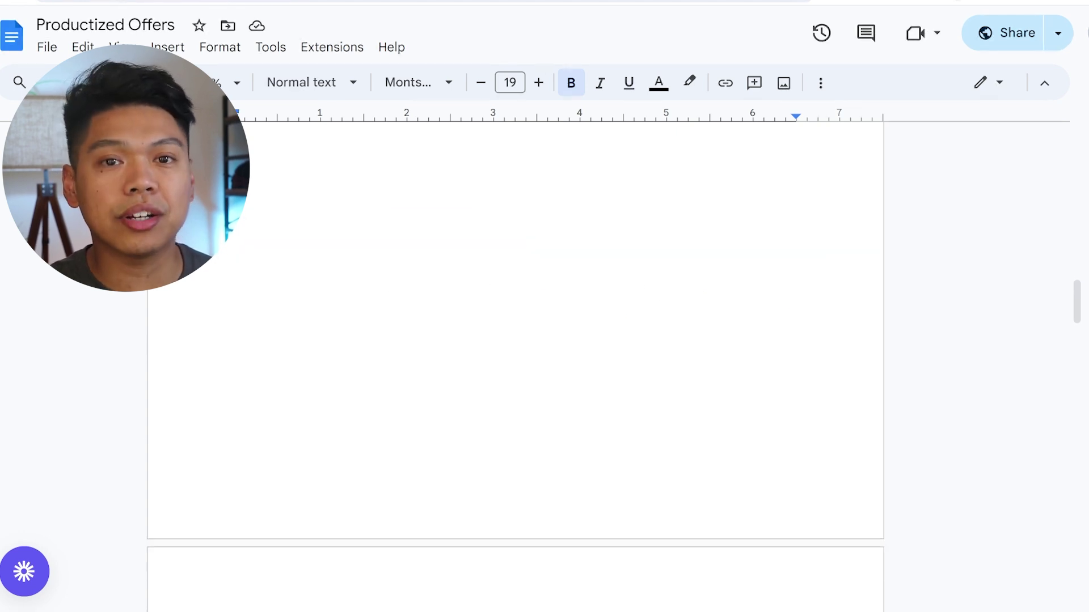
scroll(638, 350, down, 5)
Step: Scroll to page 4's flowchart: ads → Form Page → Thank You Page, plus Phase 1–3 follow-ups
scroll(638, 350, up, 1)
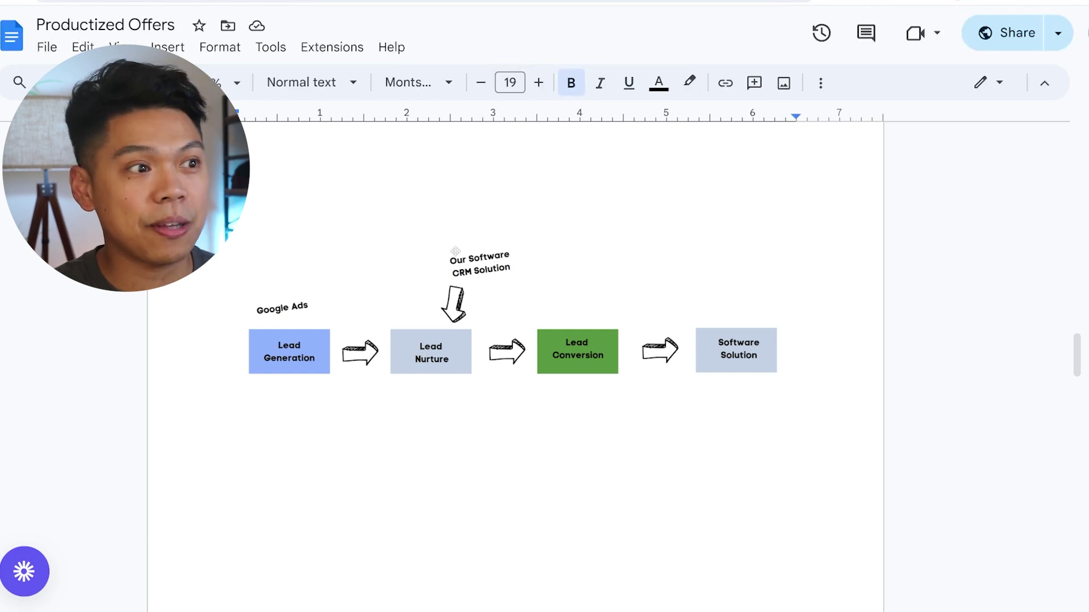
scroll(456, 250, down, 10)
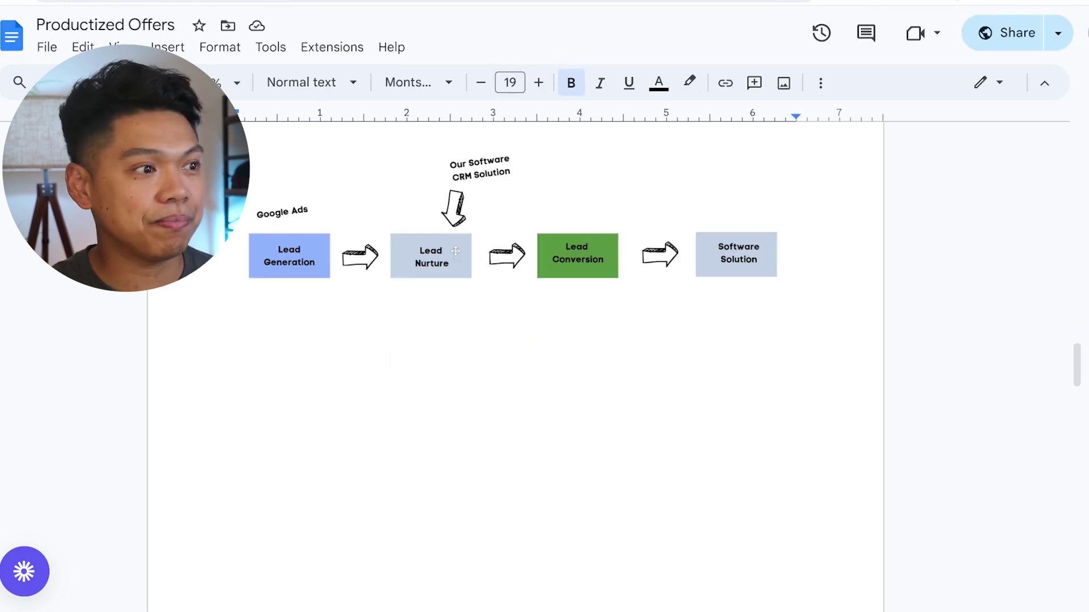
scroll(391, 241, down, 5)
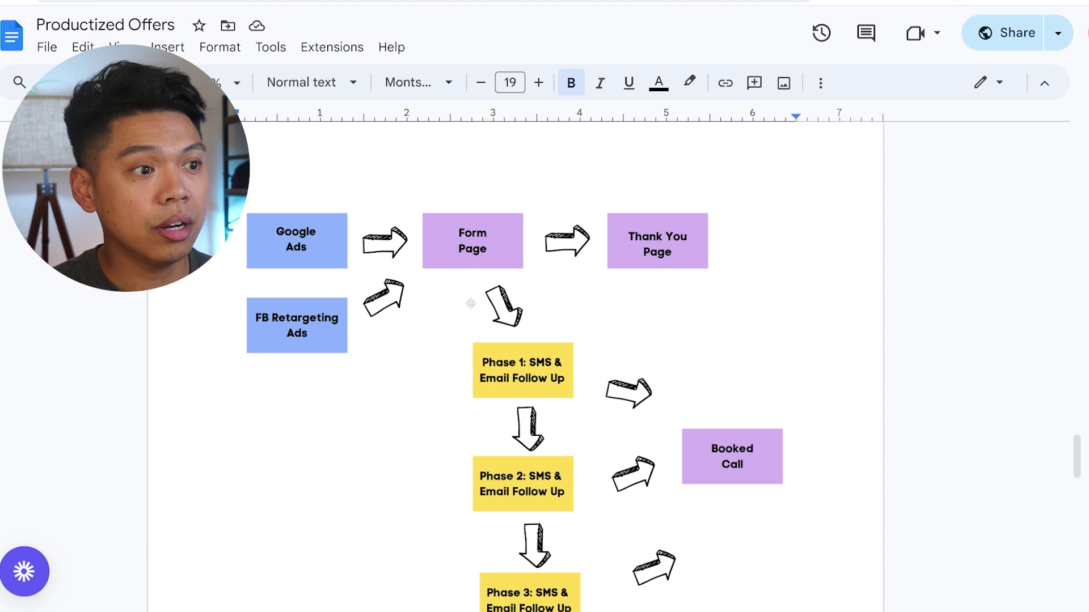
scroll(476, 306, down, 2)
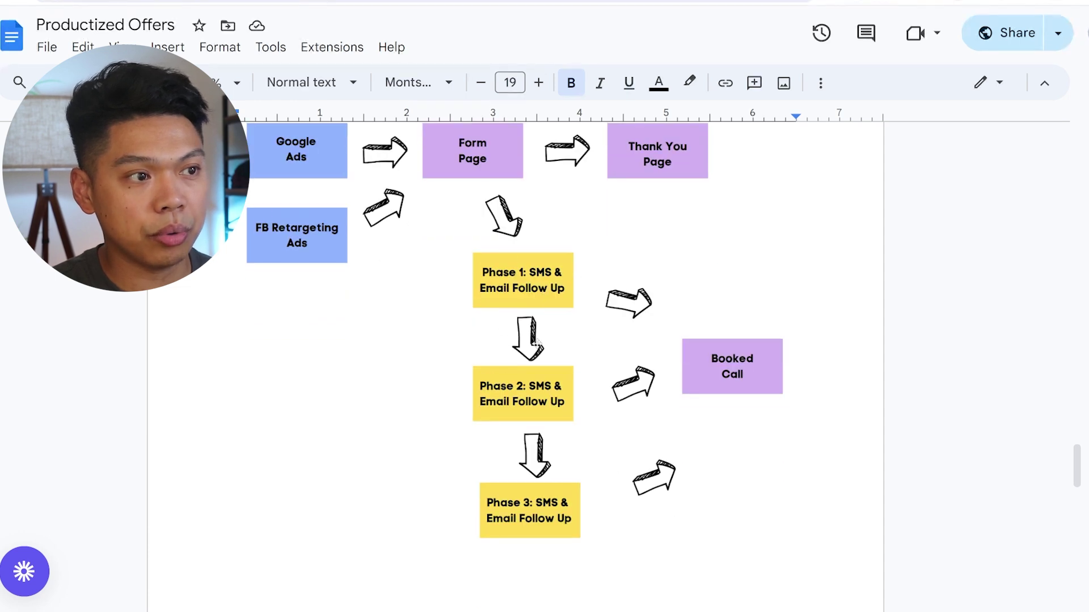
scroll(651, 440, up, 1)
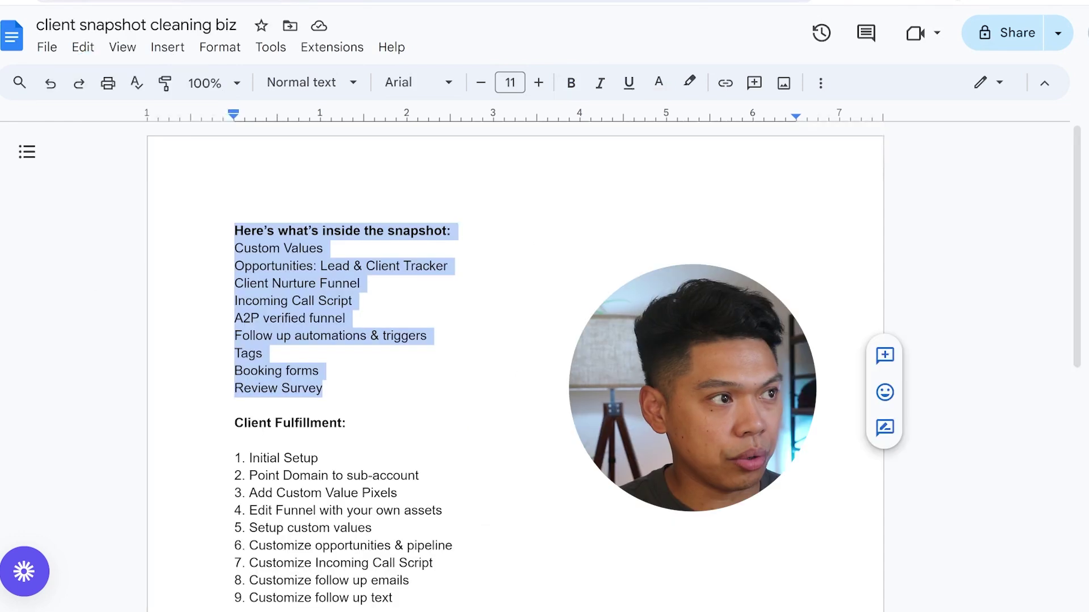
Step: In the client snapshot cleaning biz document, highlight each snapshot item from Custom Values to Review Survey
click(361, 283)
drag(324, 248, 234, 248)
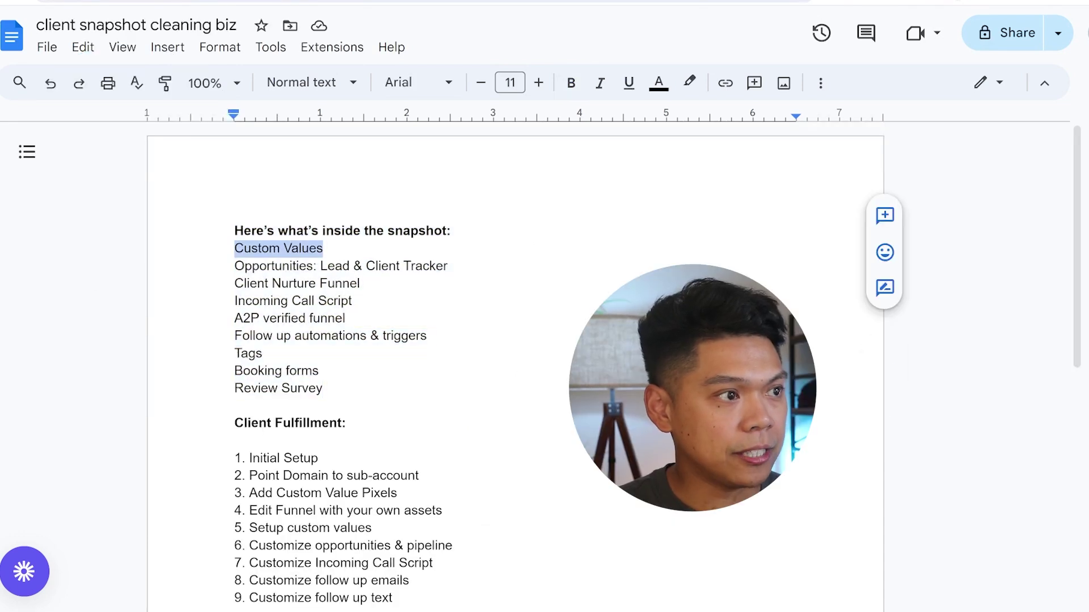
drag(447, 266, 234, 266)
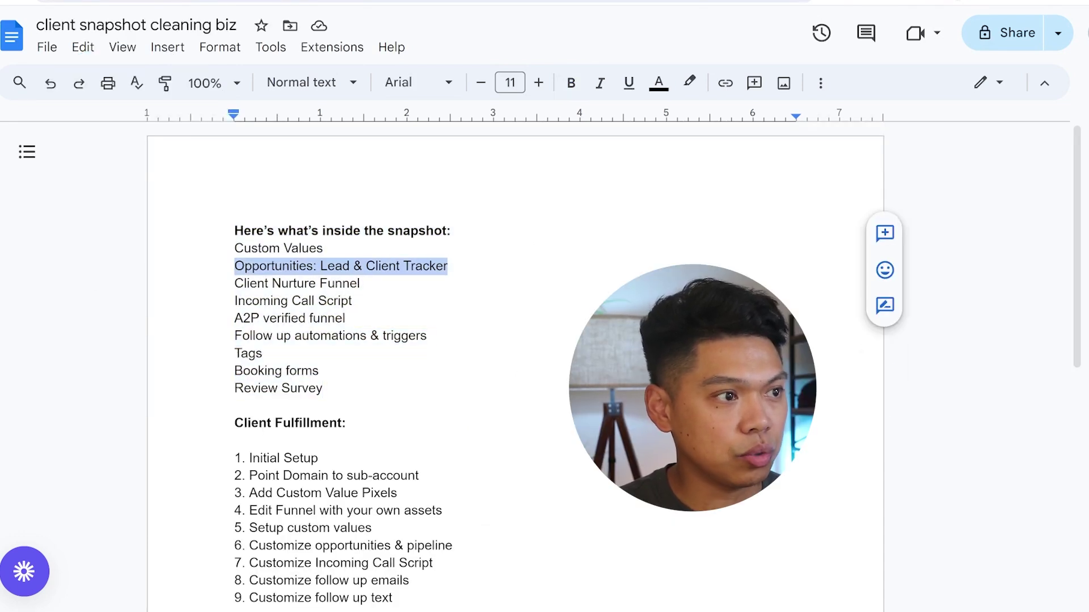
drag(359, 283, 234, 283)
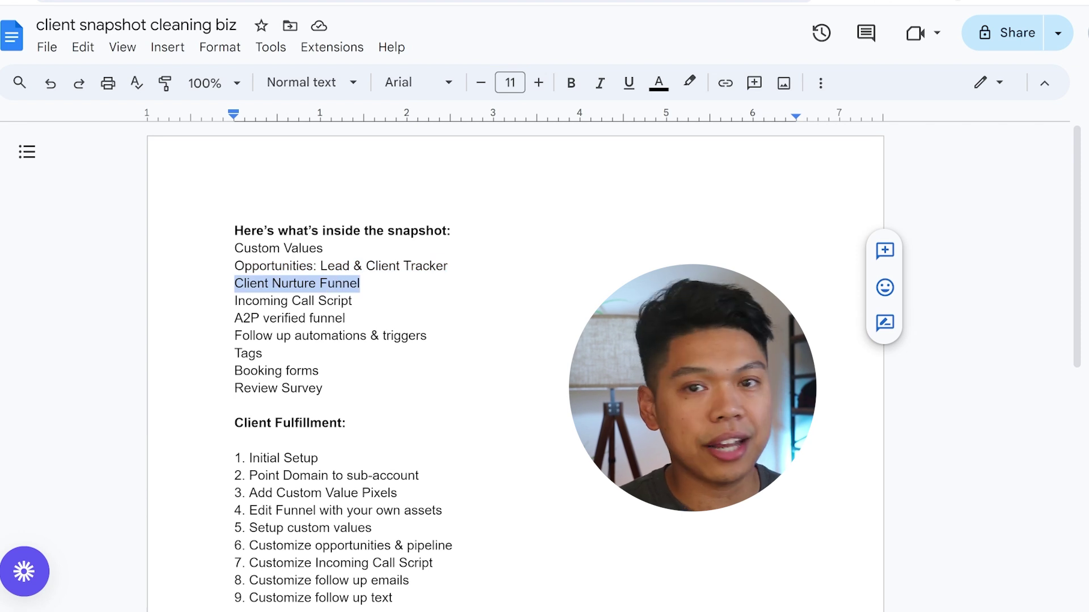
drag(351, 301, 234, 300)
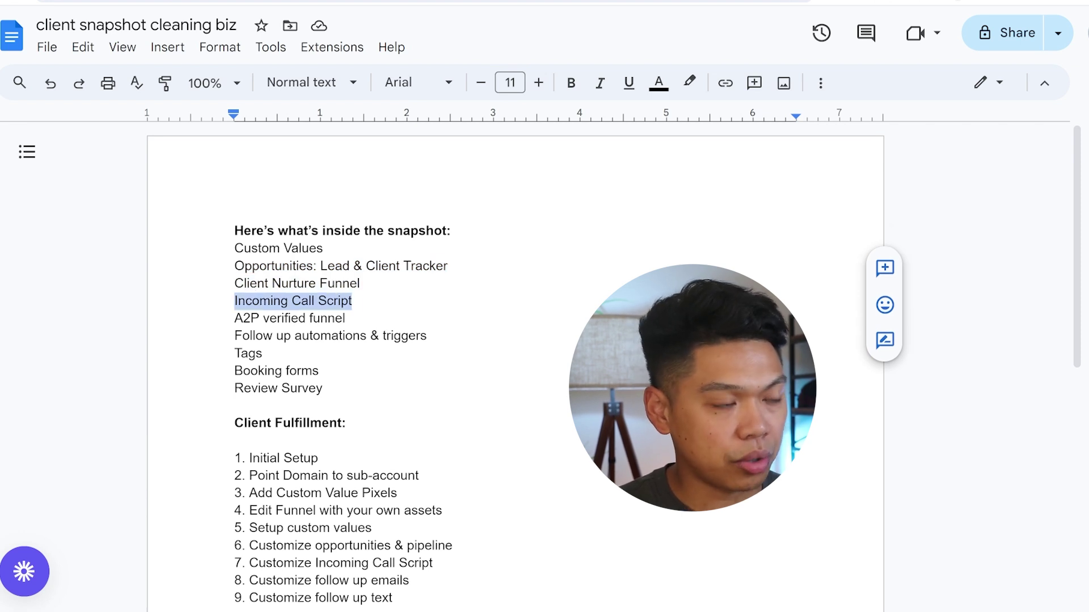
drag(345, 318, 234, 318)
drag(427, 335, 234, 353)
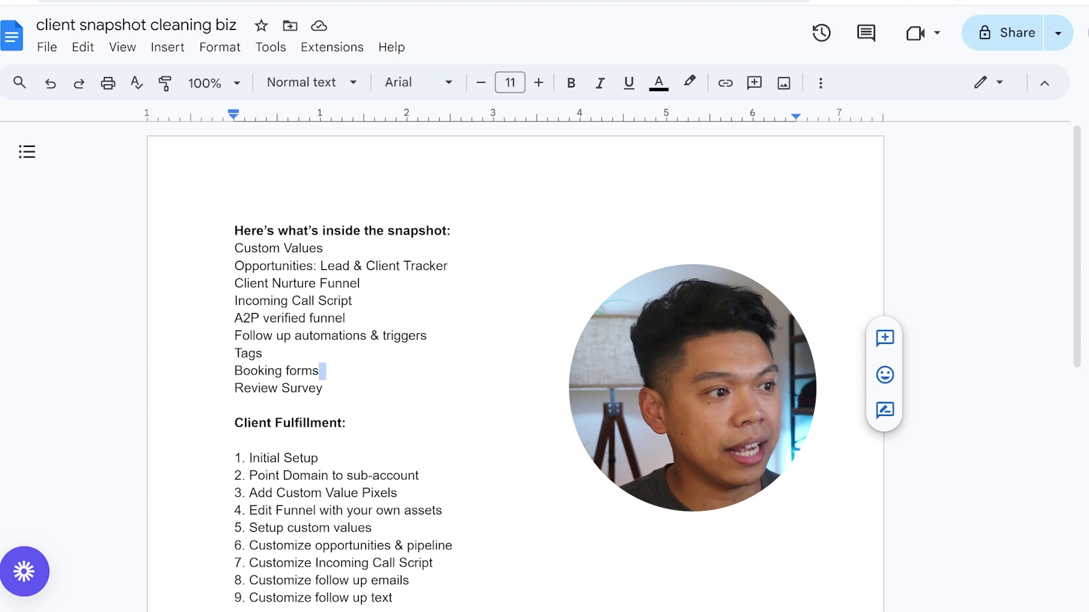
drag(318, 371, 234, 406)
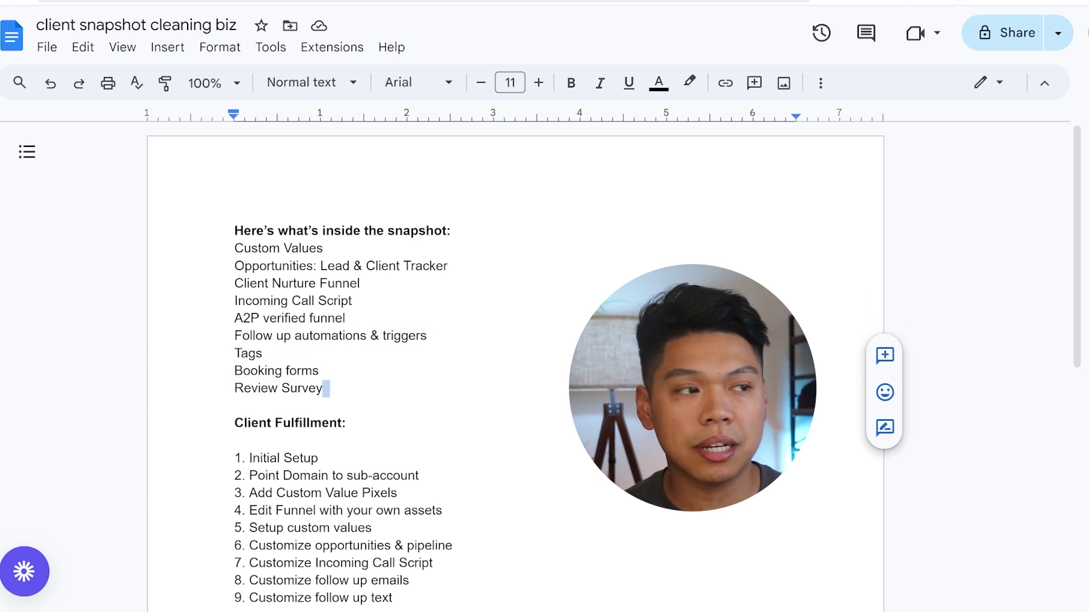
scroll(515, 369, down, 2)
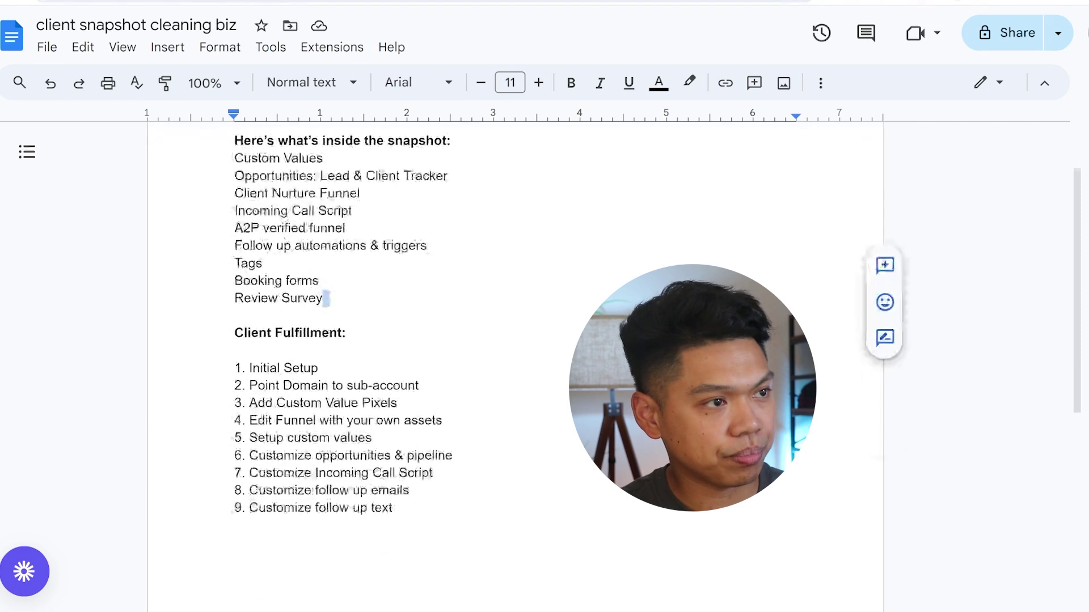
scroll(515, 369, up, 1)
Step: Highlight the Client Fulfillment heading and its numbered steps, starting with 1. Initial Setup
drag(391, 552, 235, 413)
click(350, 378)
triple_click(289, 378)
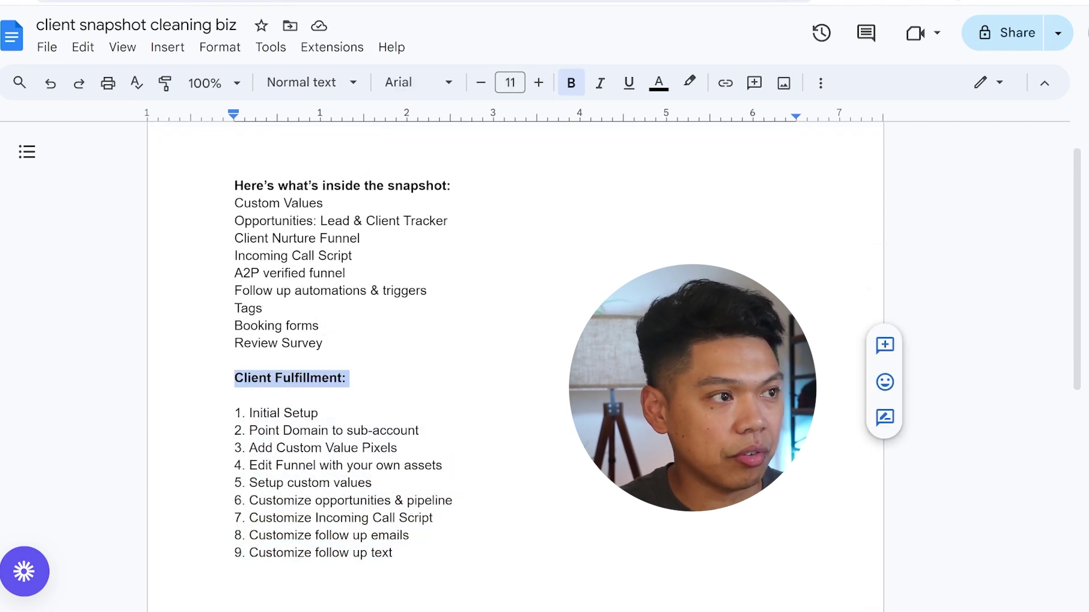
triple_click(237, 395)
triple_click(284, 413)
drag(424, 430, 257, 448)
click(374, 482)
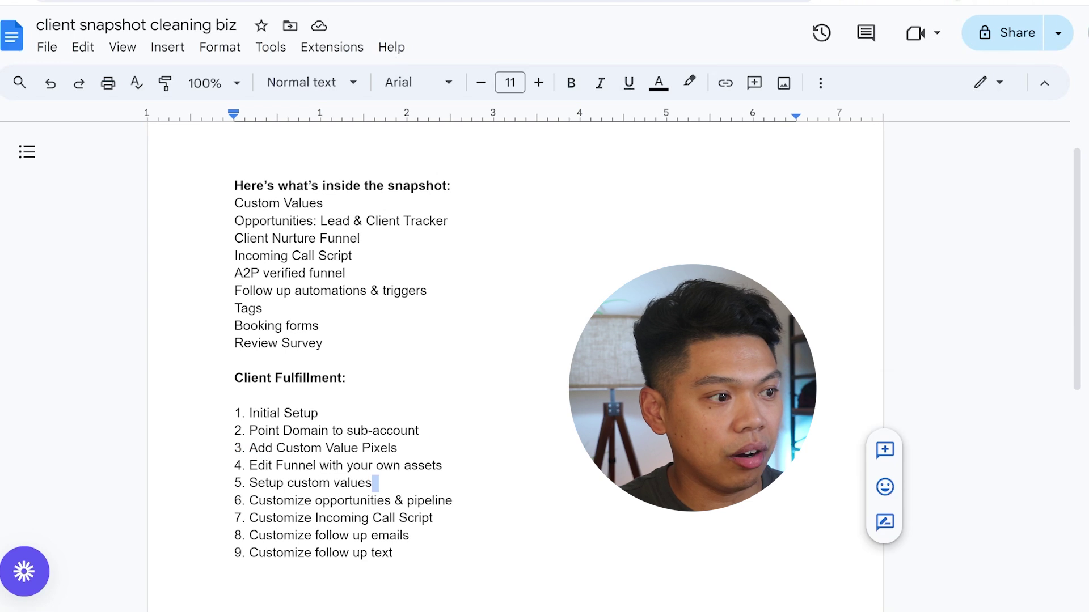
scroll(413, 499, up, 1)
scroll(414, 521, down, 1)
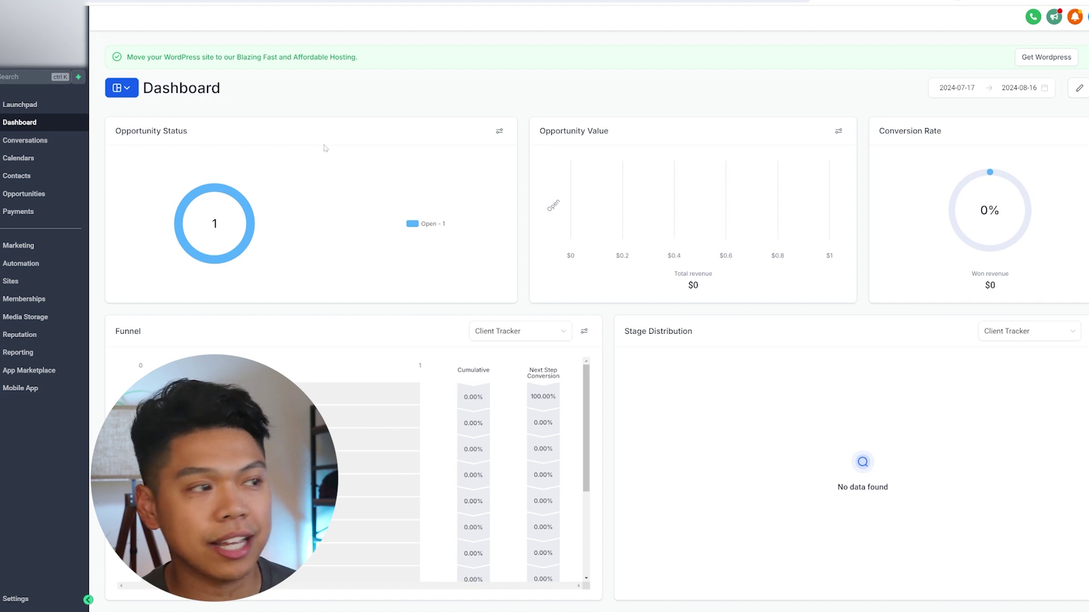
Step: Go to Sites' Funnels page and open the Book Now Form in the form builder
click(81, 283)
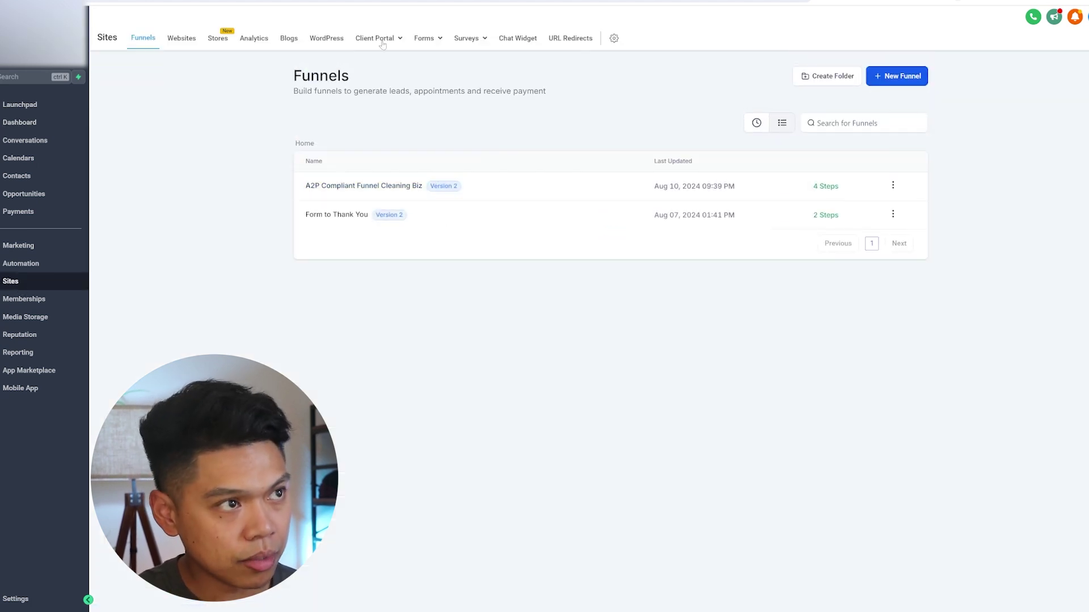
mouse_move(426, 38)
click(412, 66)
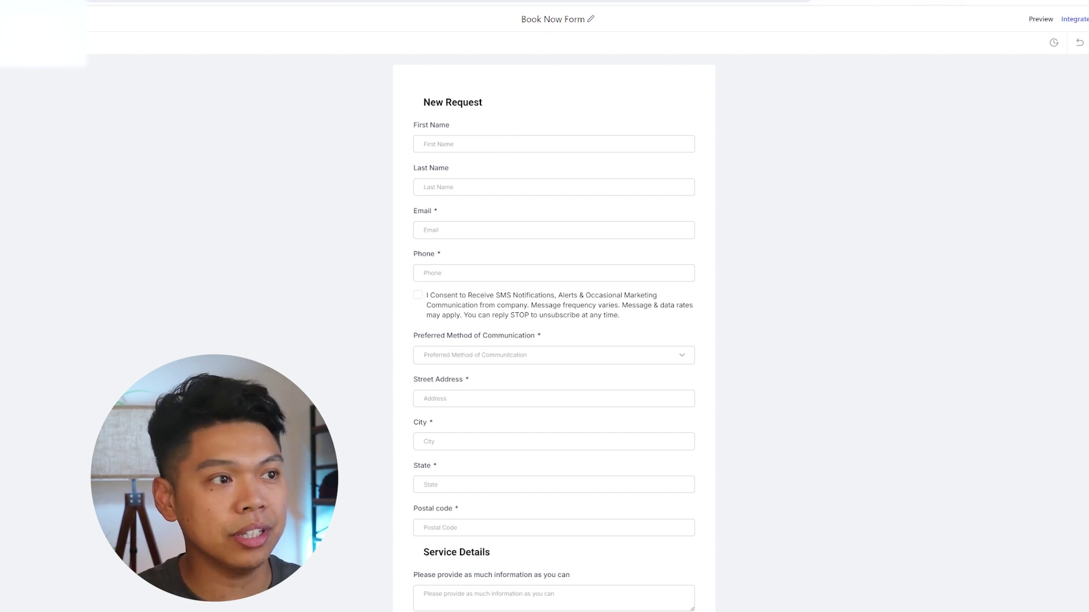
Step: Scroll through all Book Now Form fields, then go back to the Forms list
scroll(487, 244, down, 2)
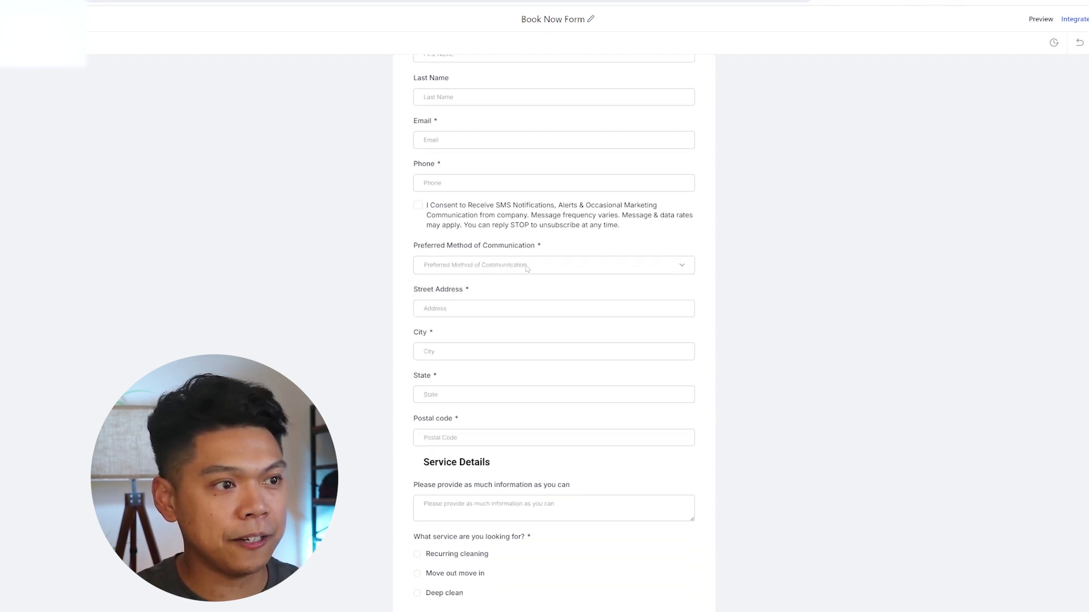
scroll(523, 274, down, 4)
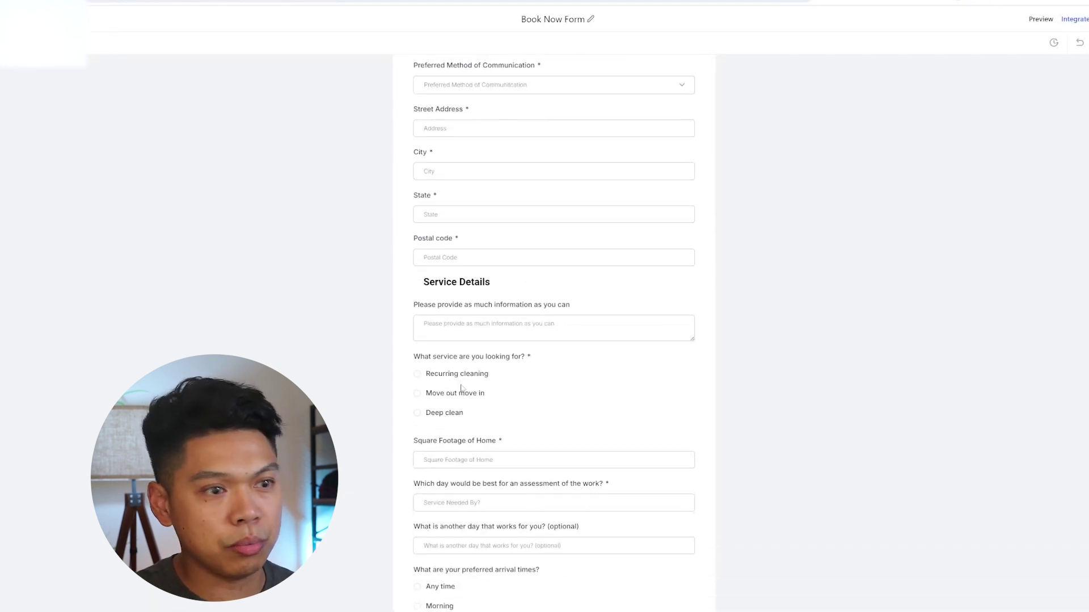
scroll(496, 363, down, 2)
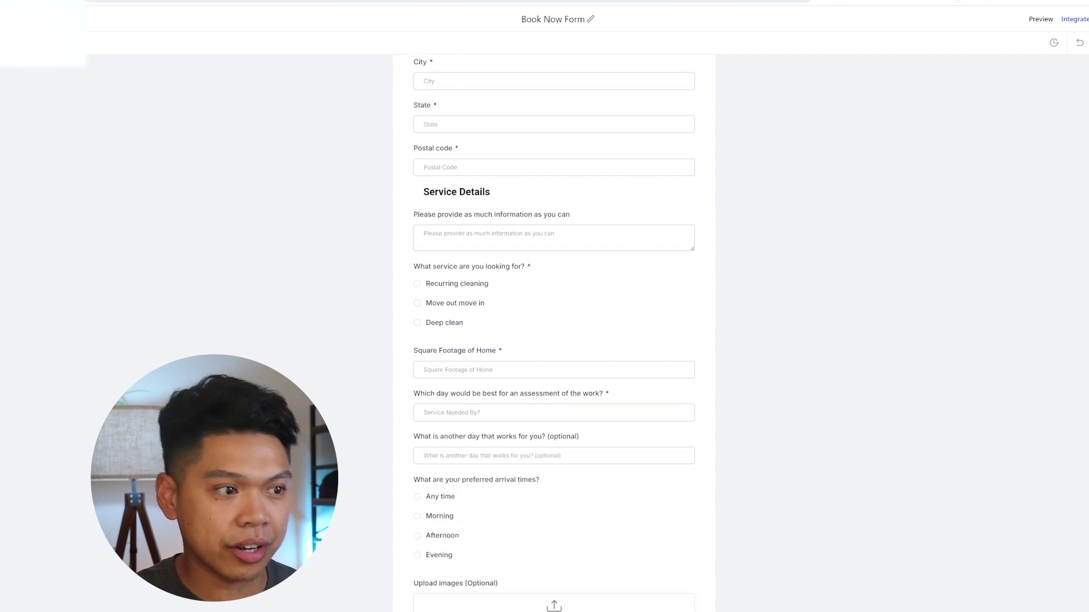
scroll(645, 556, down, 3)
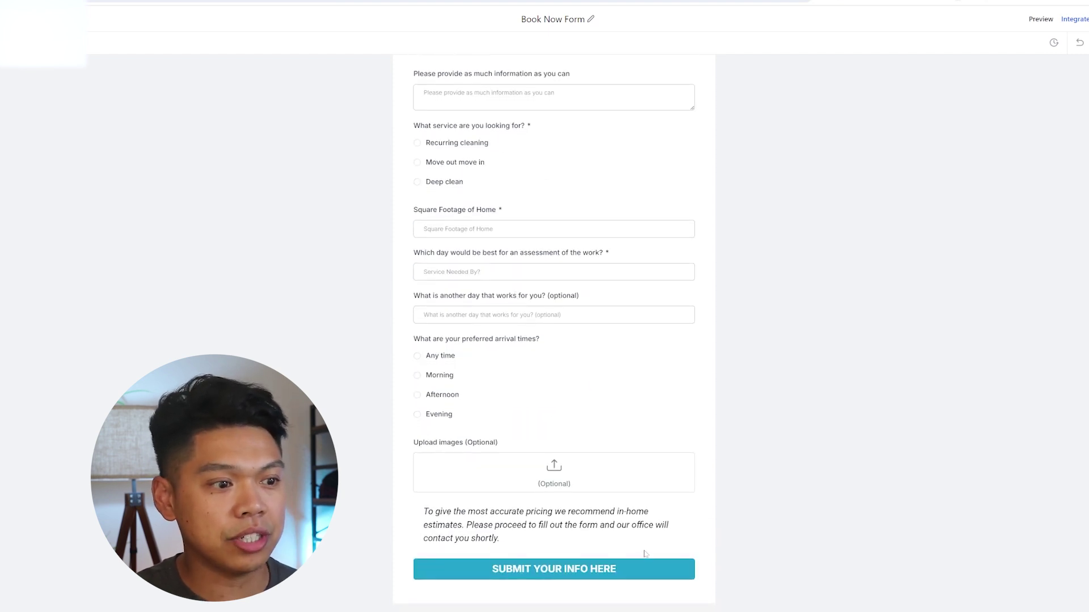
scroll(633, 450, up, 10)
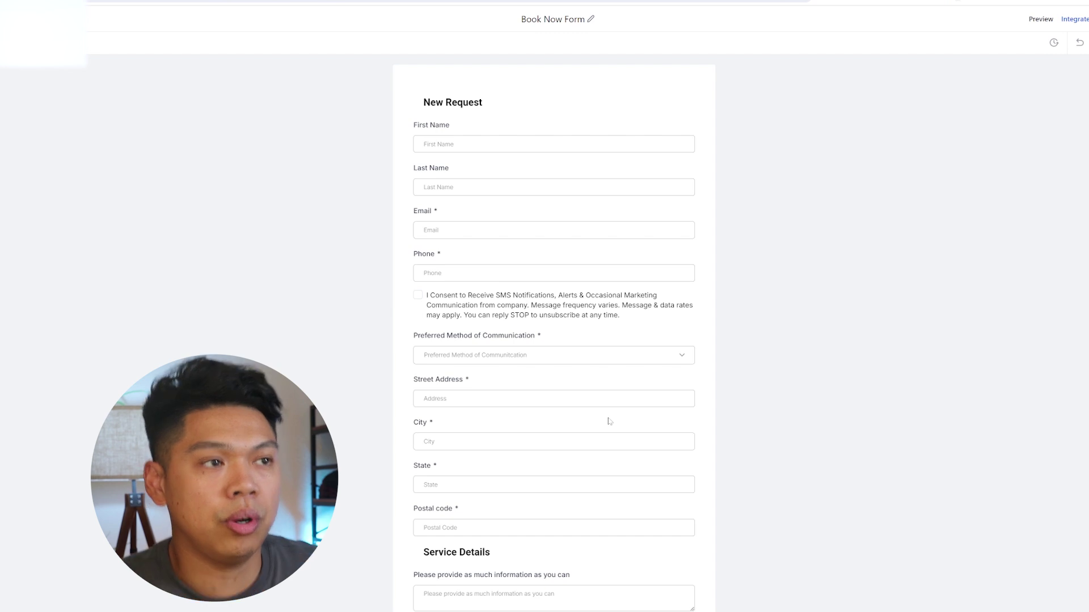
scroll(486, 180, down, 2)
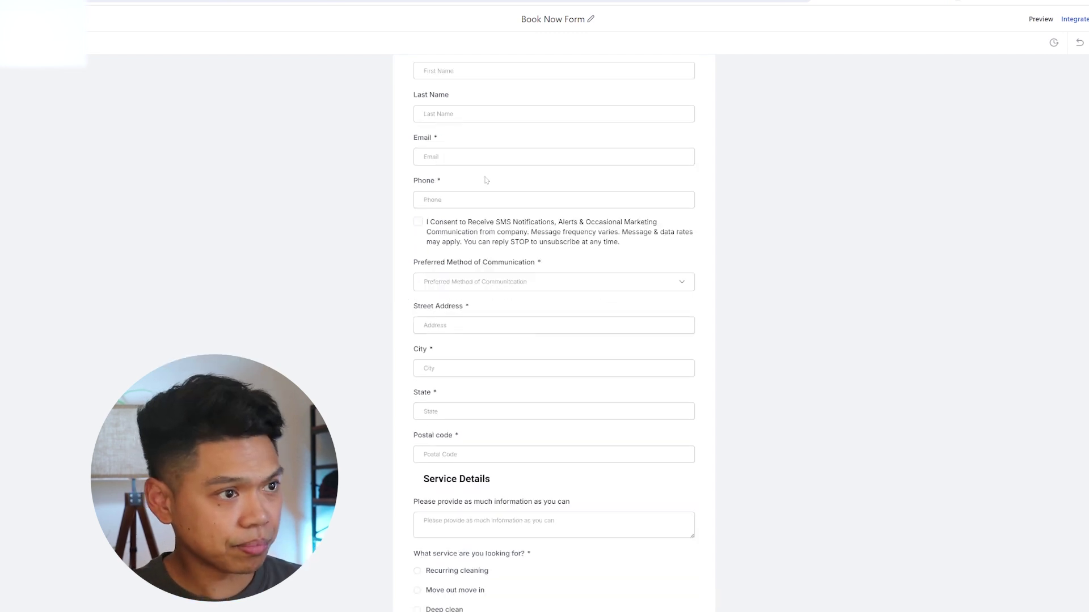
scroll(503, 185, up, 2)
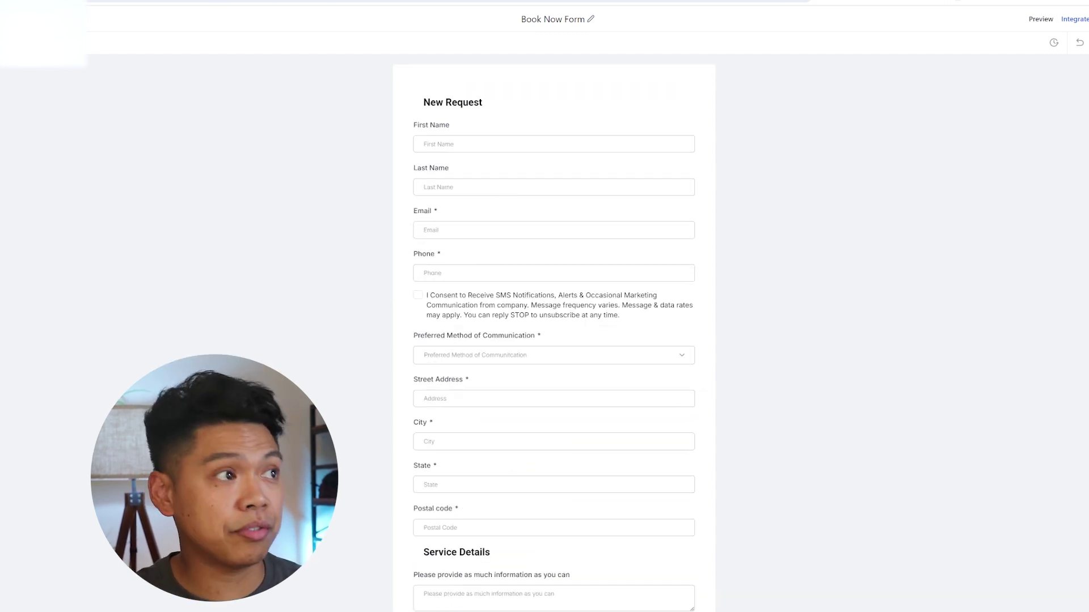
key(alt+Left)
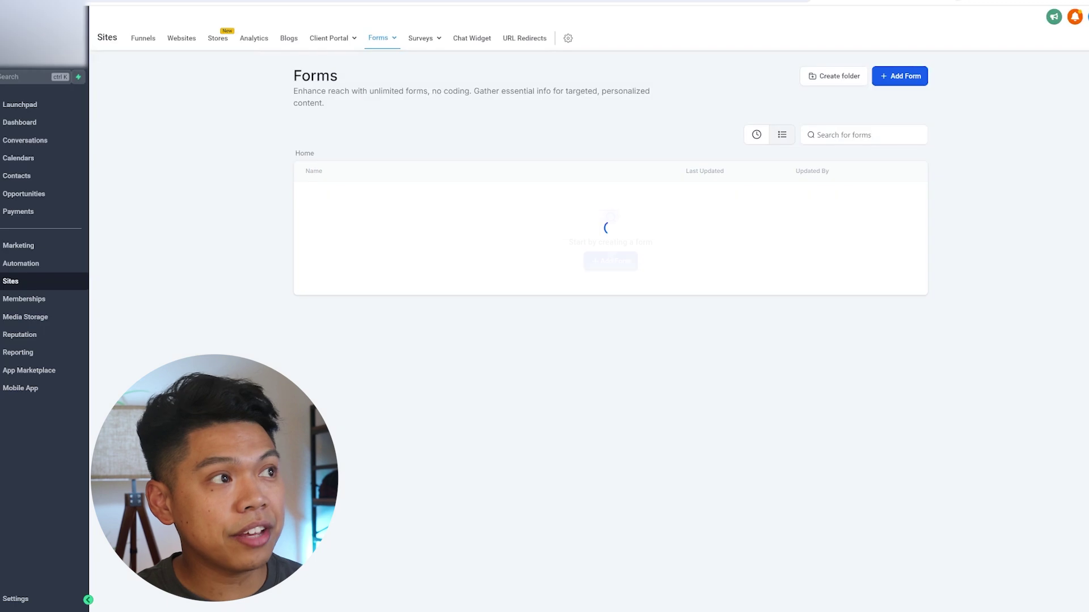
Step: Open the Opportunities board, scroll across its stages, and open the Rc Test opportunity
click(50, 196)
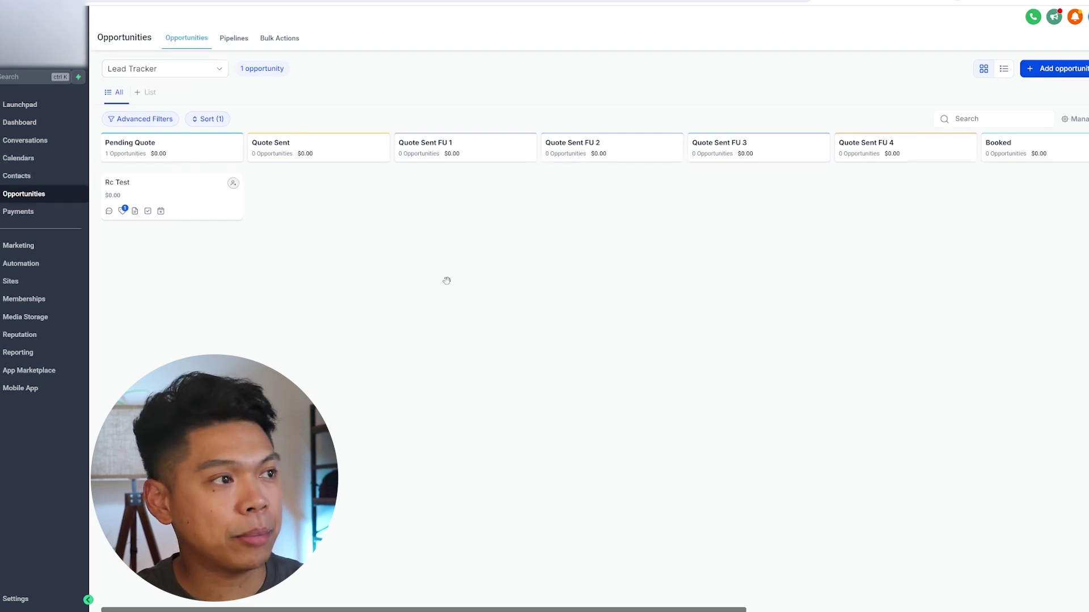
drag(582, 608, 478, 572)
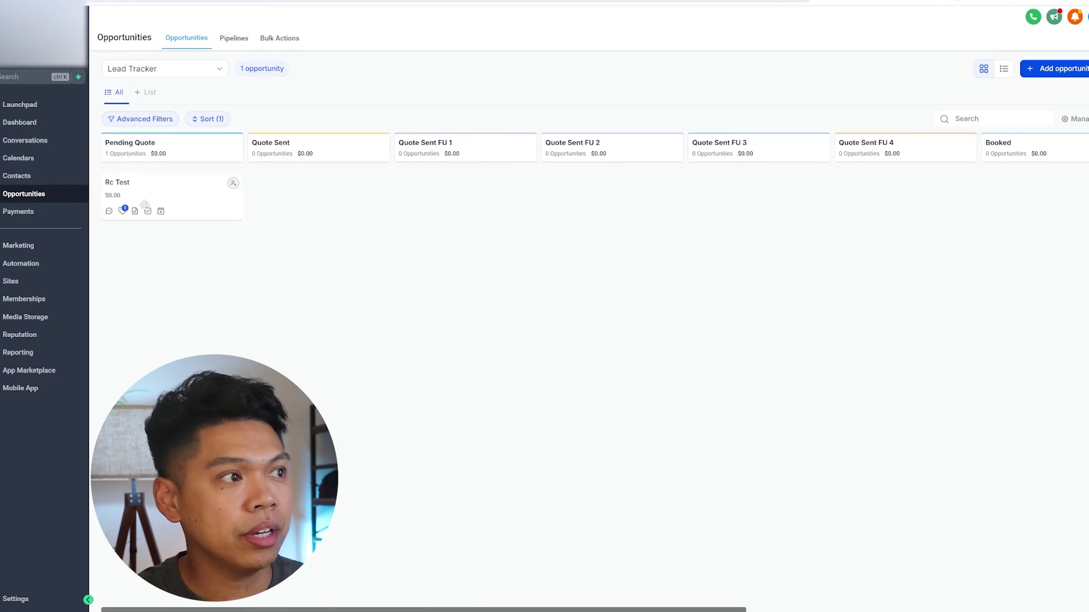
click(175, 195)
scroll(612, 229, down, 5)
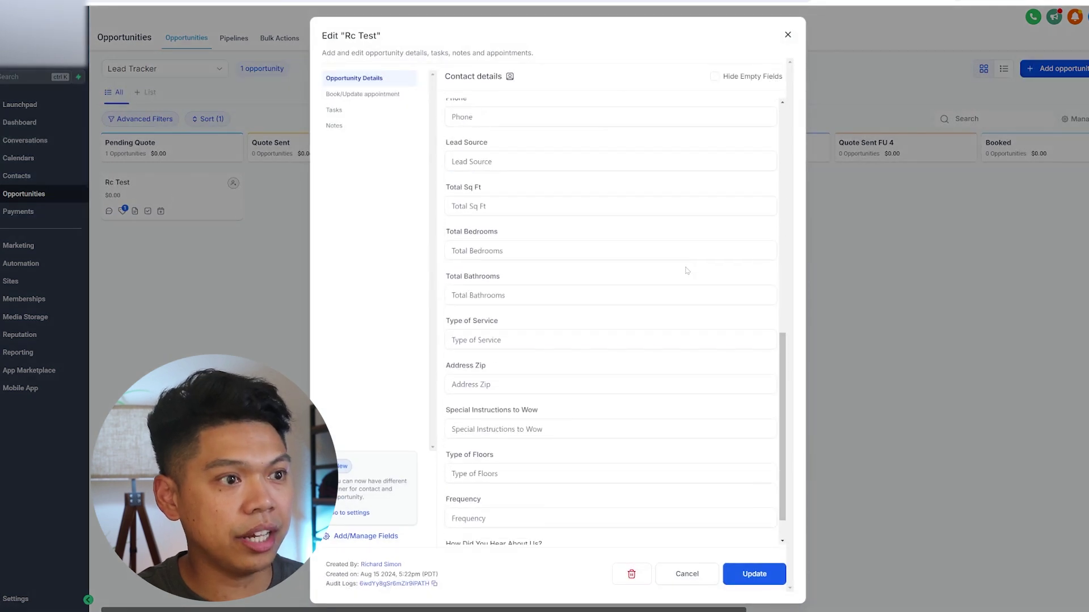
scroll(612, 229, up, 5)
scroll(639, 227, down, 5)
scroll(627, 211, down, 2)
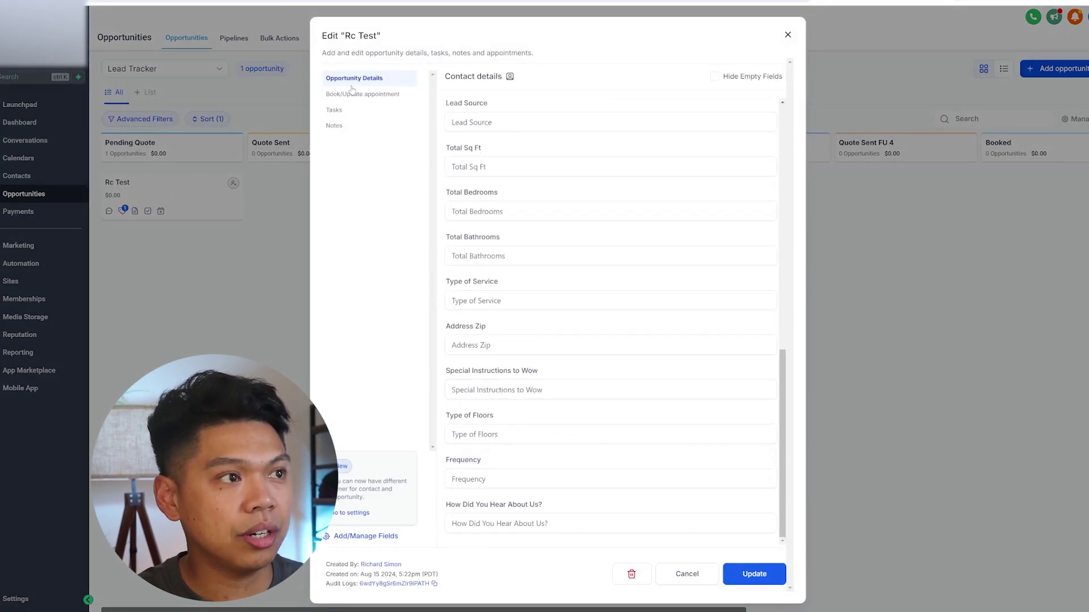
scroll(539, 297, up, 5)
scroll(567, 318, down, 5)
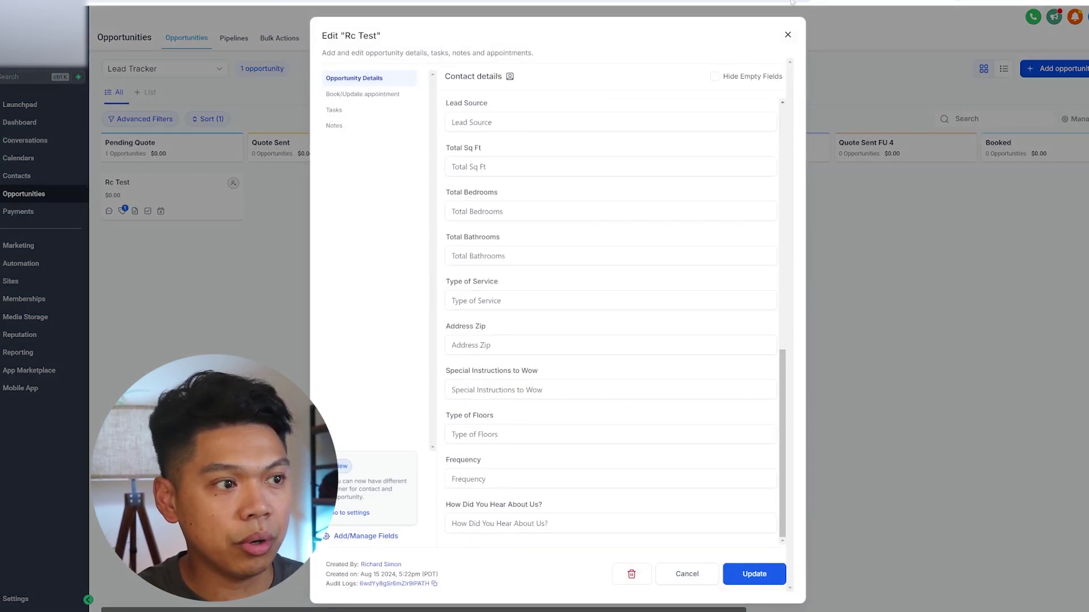
click(787, 35)
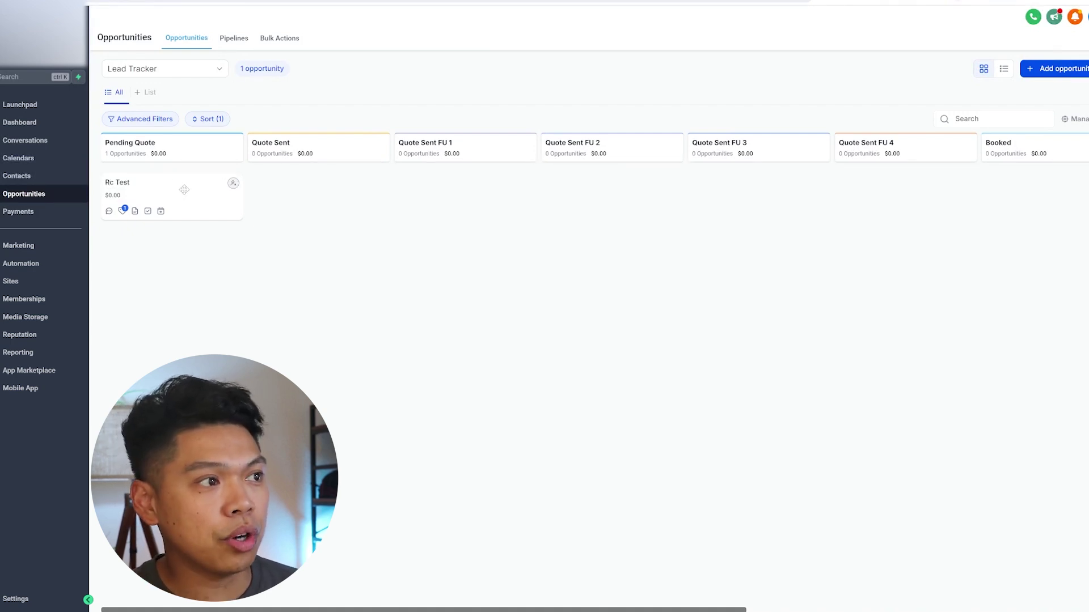
Step: Drag the Rc Test card through Quote Sent into Booked and confirm its booked tag
drag(184, 189, 210, 179)
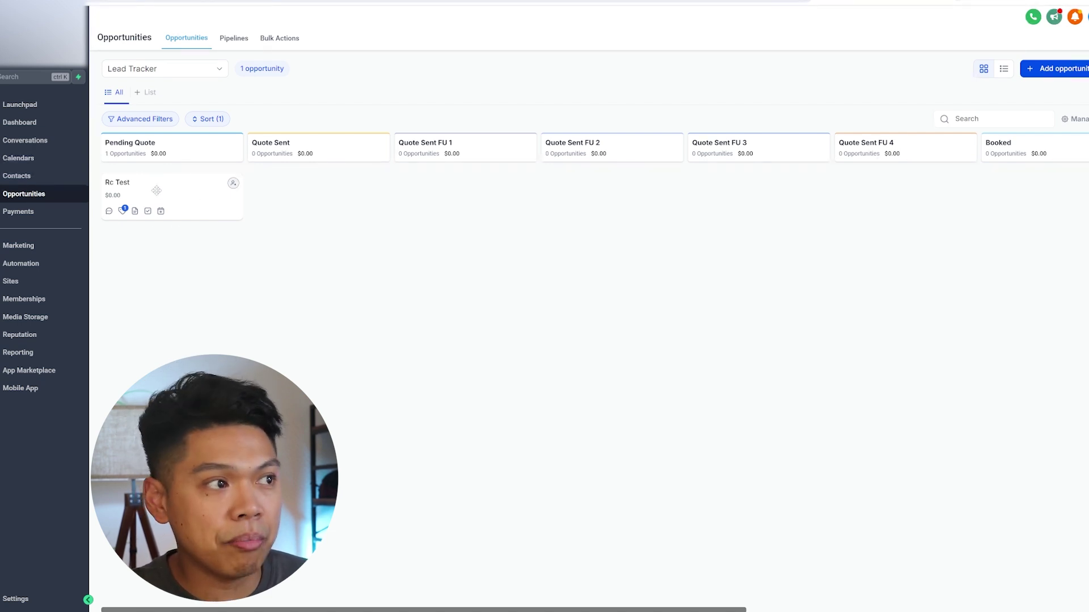
drag(157, 190, 303, 193)
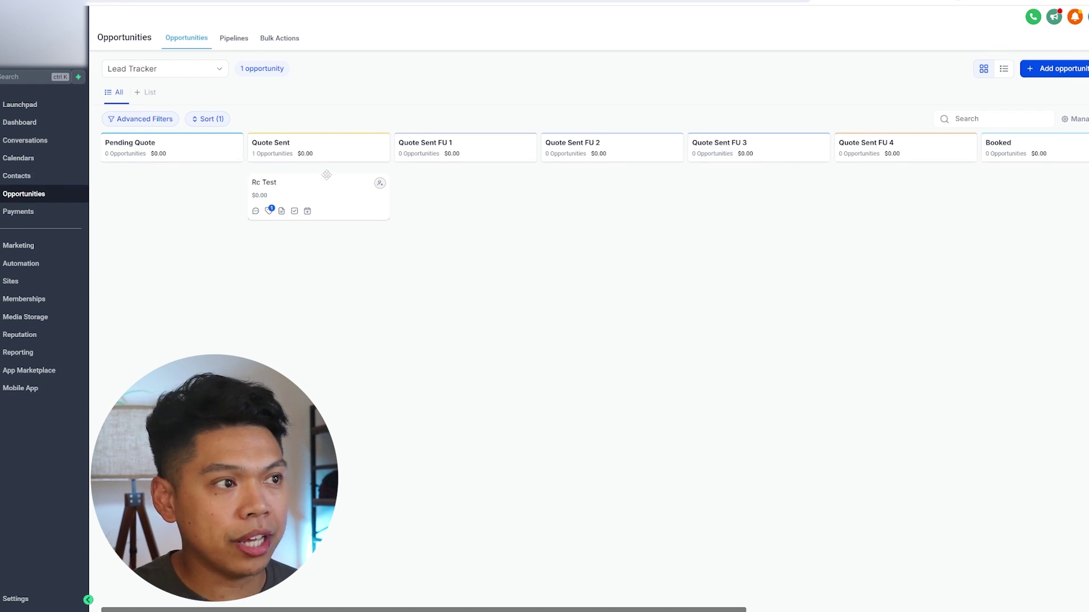
drag(325, 175, 950, 184)
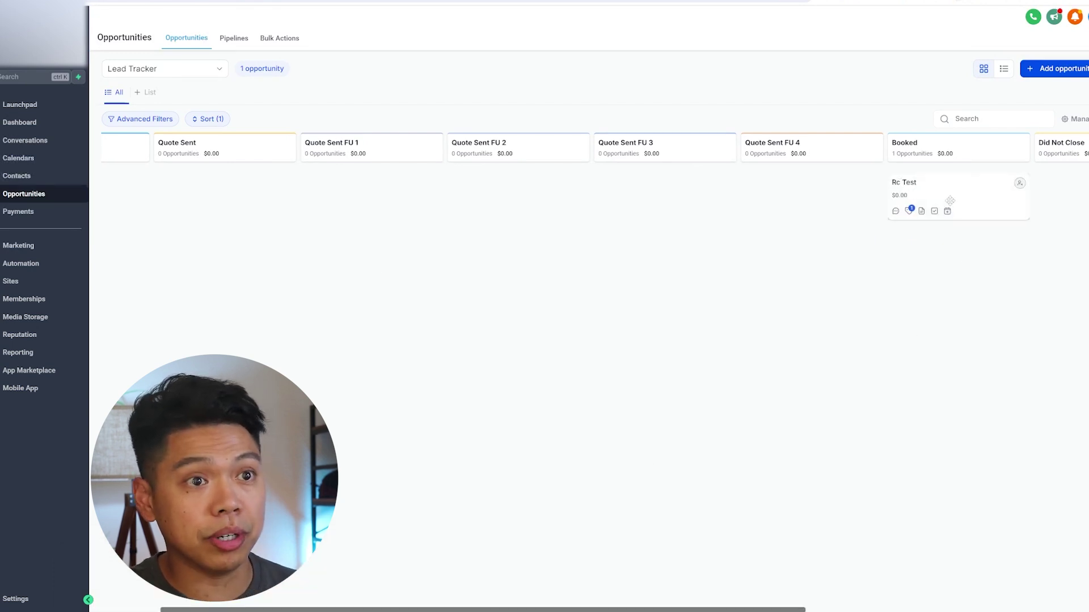
drag(950, 200, 230, 191)
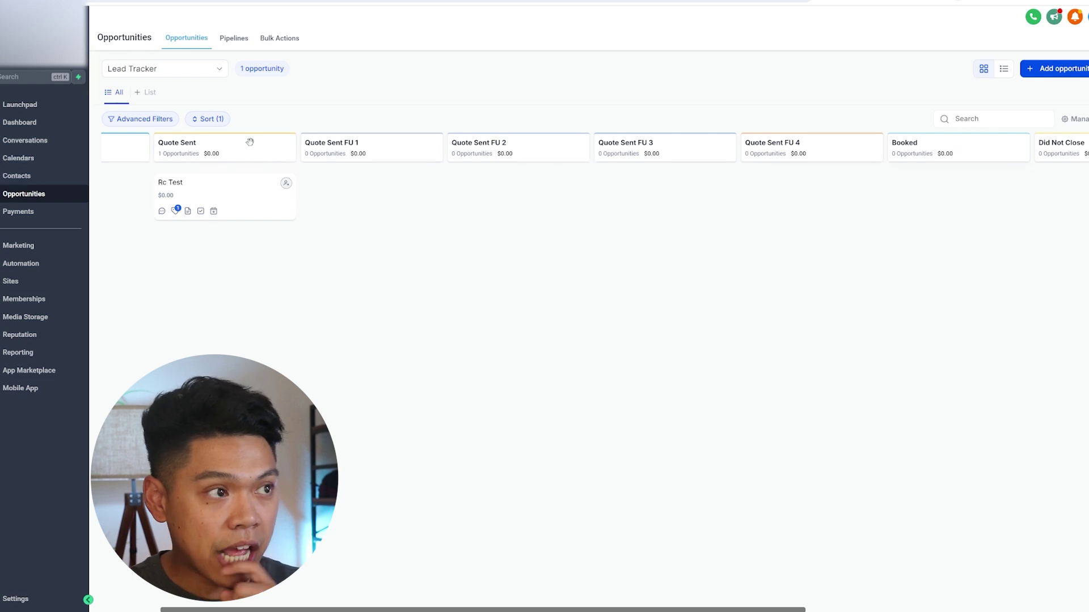
drag(272, 197, 962, 194)
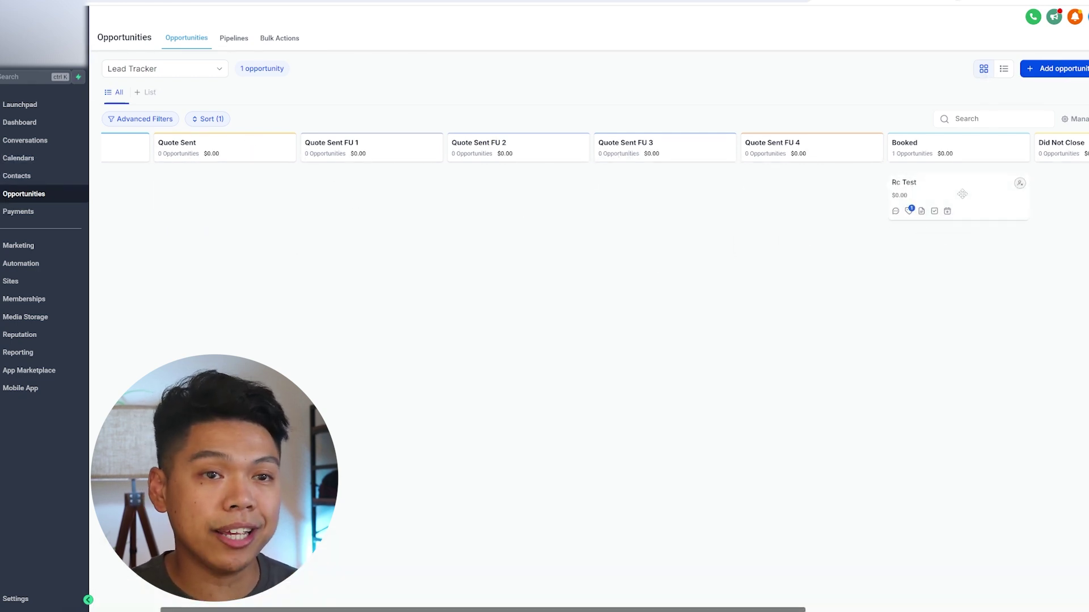
click(967, 193)
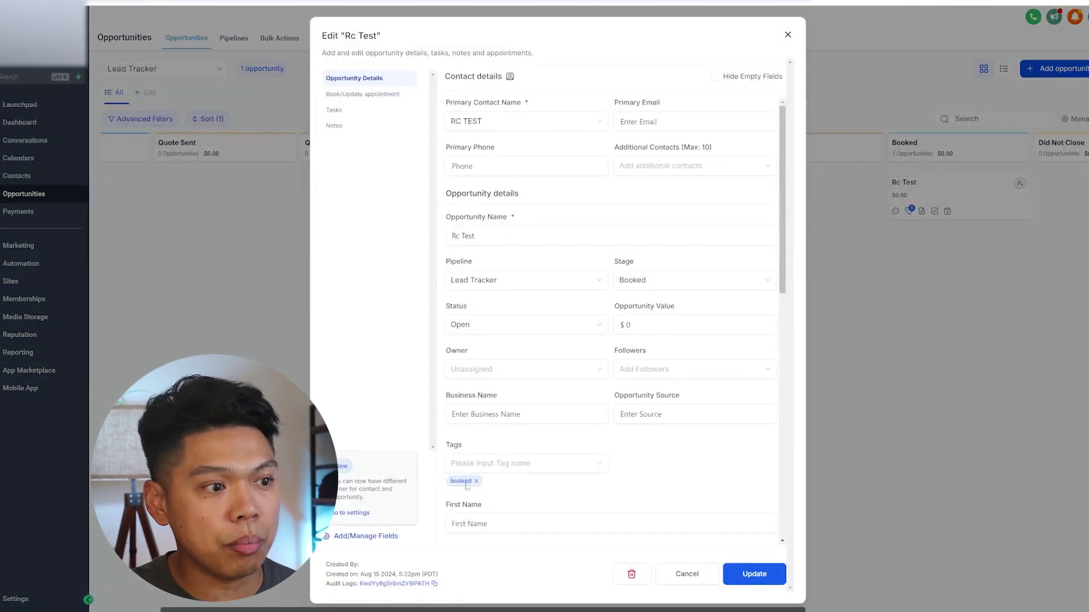
click(787, 35)
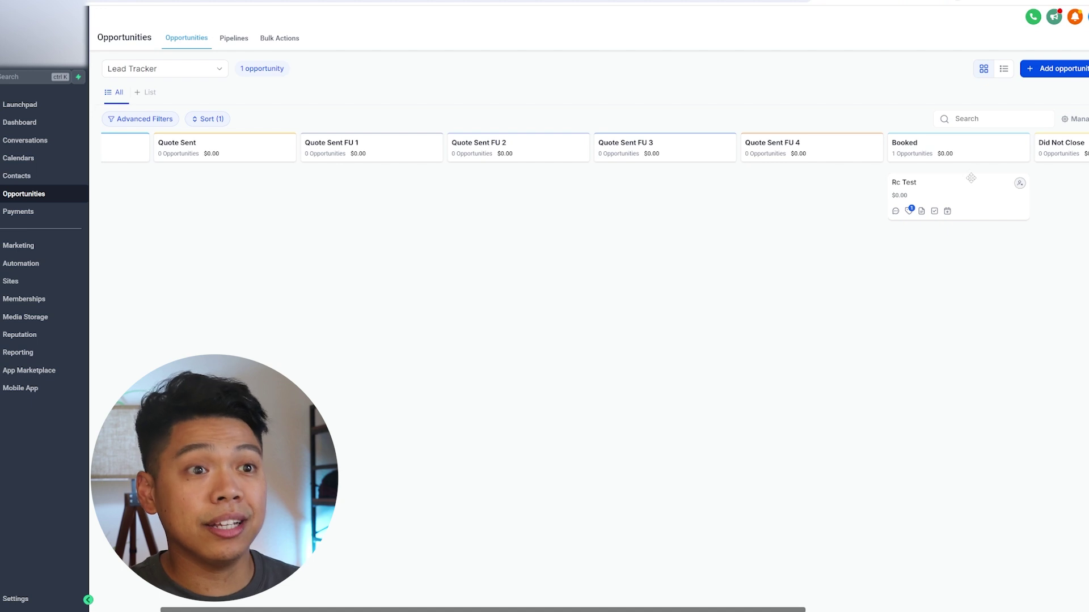
Step: Switch the board to the Client Tracker pipeline and scroll across its columns
click(183, 79)
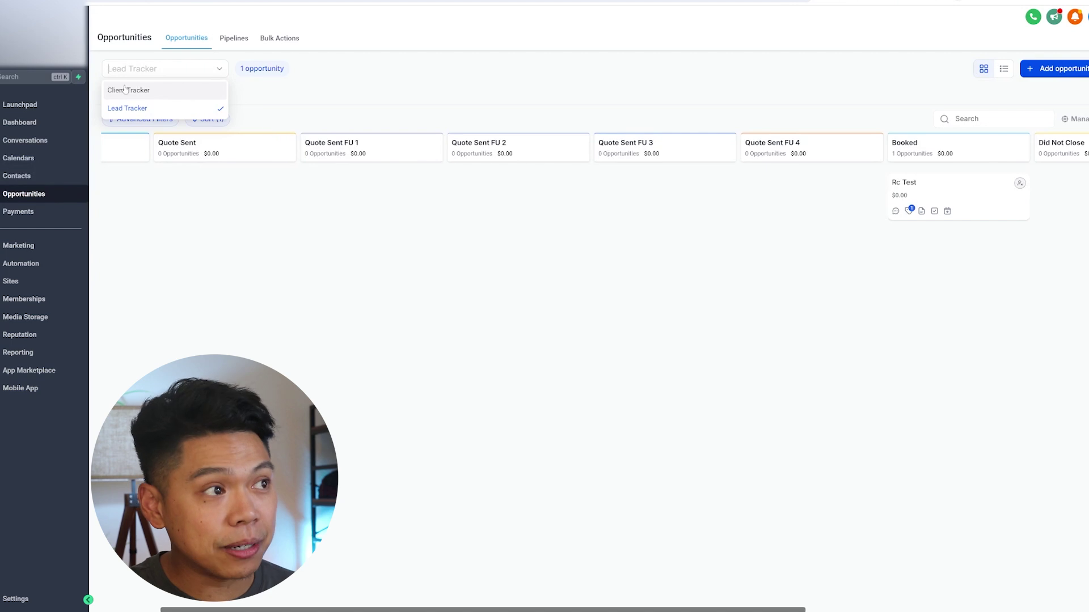
click(143, 91)
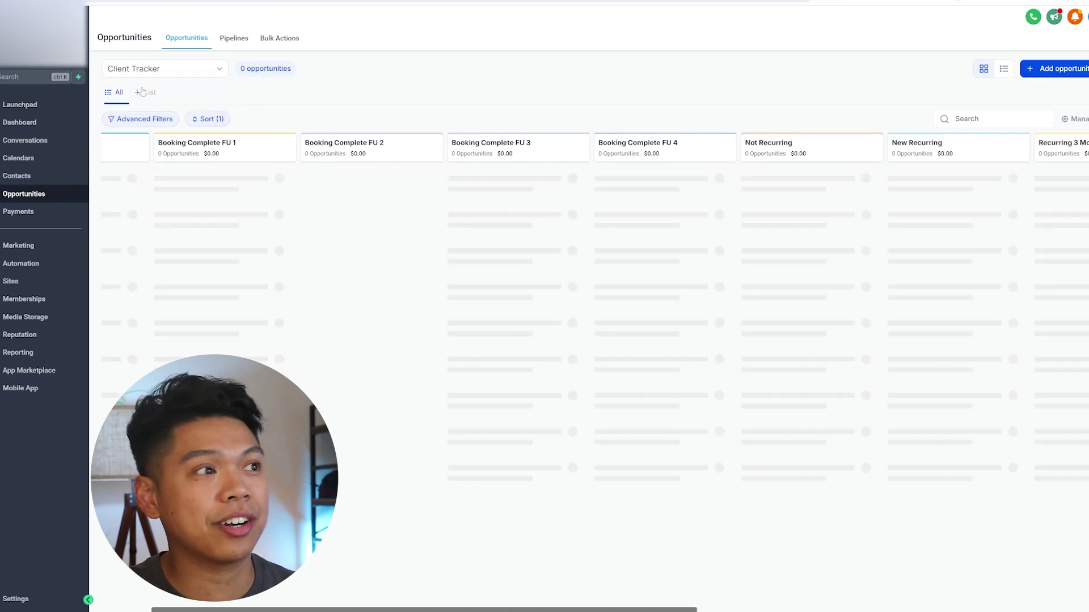
drag(457, 609, 316, 609)
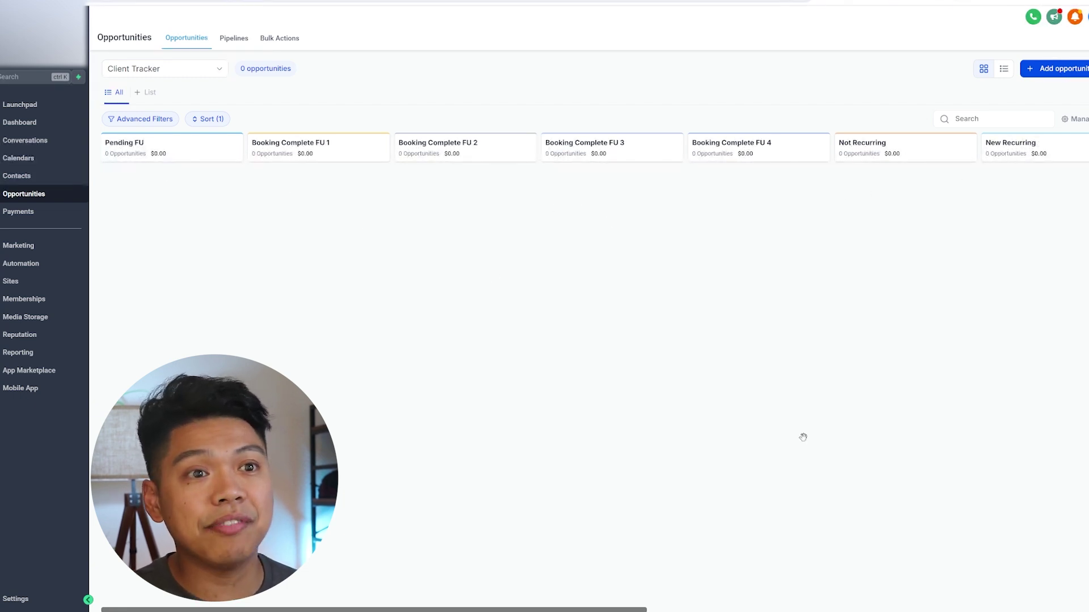
drag(636, 605, 655, 607)
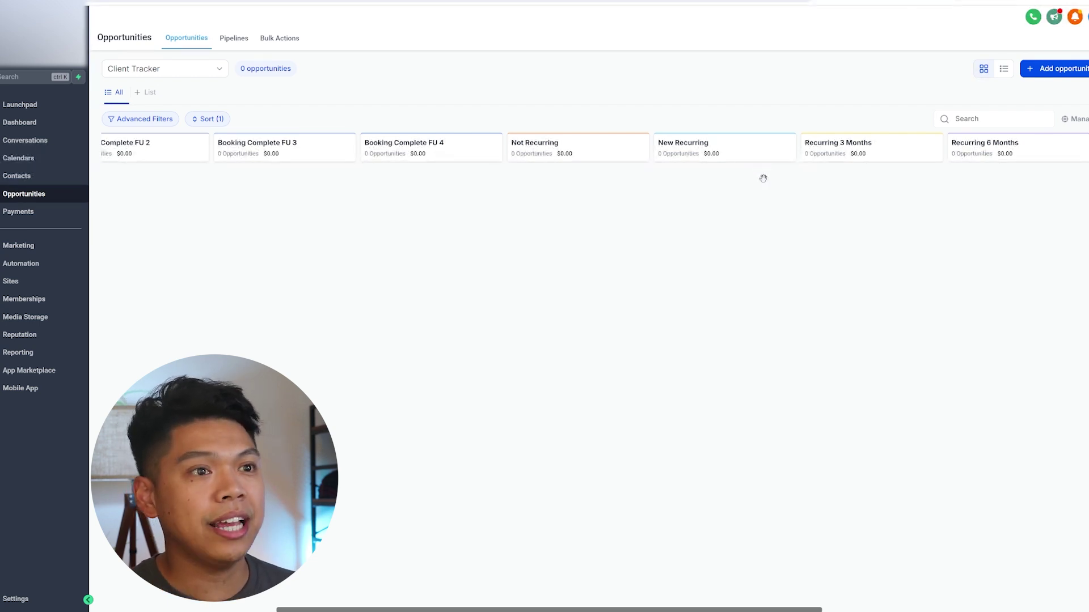
Step: Return to the Lead Tracker pipeline and move Rc Test into Quote Sent FU 1
click(183, 73)
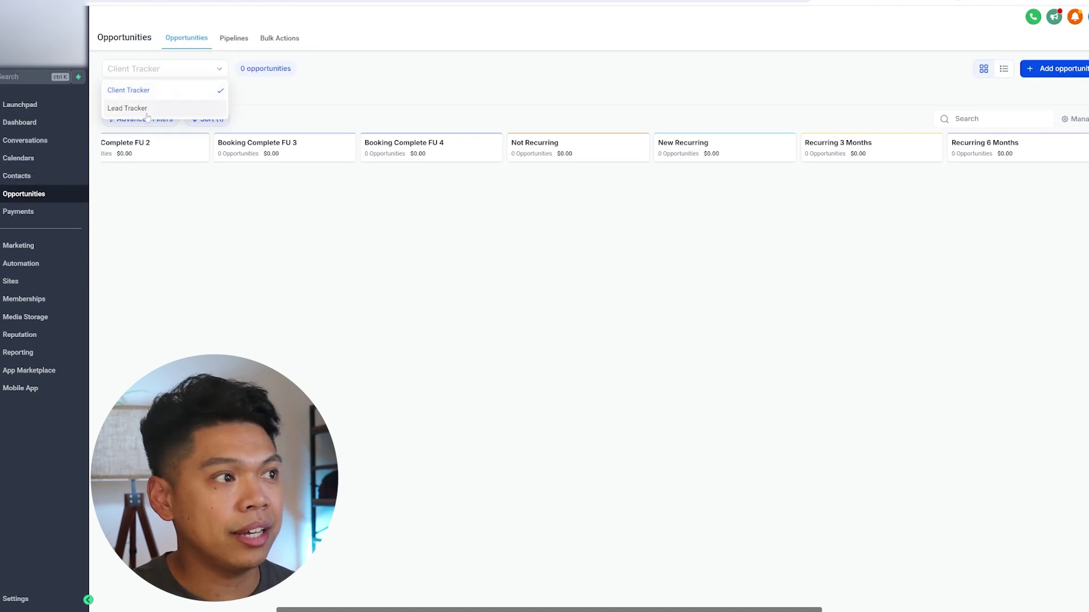
click(139, 109)
drag(726, 203, 171, 193)
drag(338, 604, 183, 606)
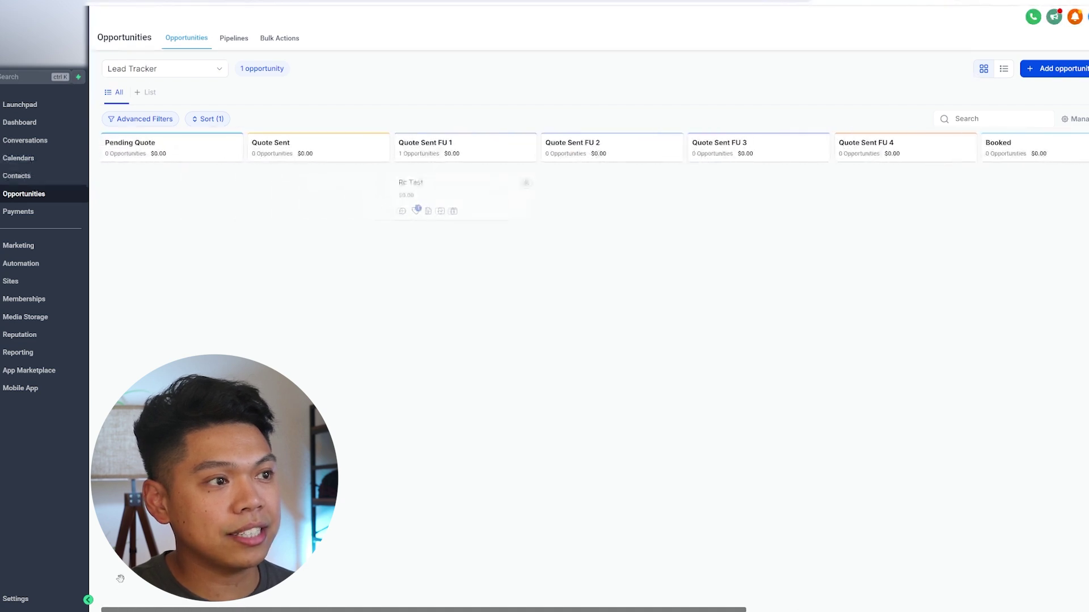
Step: Drag Rc Test back into Pending Quote, then go to the Automation workflow list
click(441, 185)
key(Escape)
drag(417, 183, 136, 193)
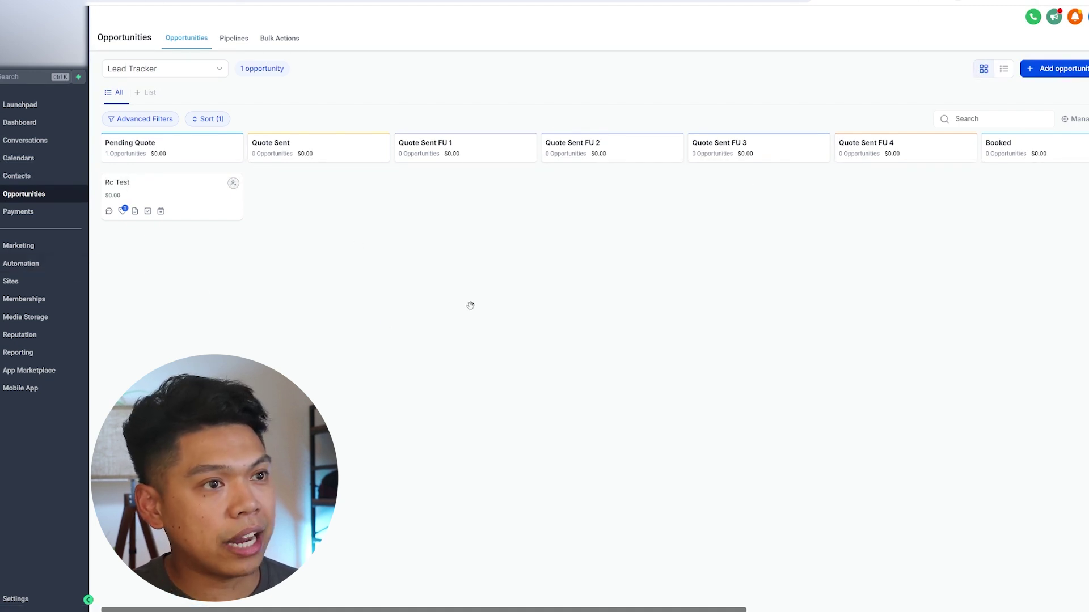
click(39, 263)
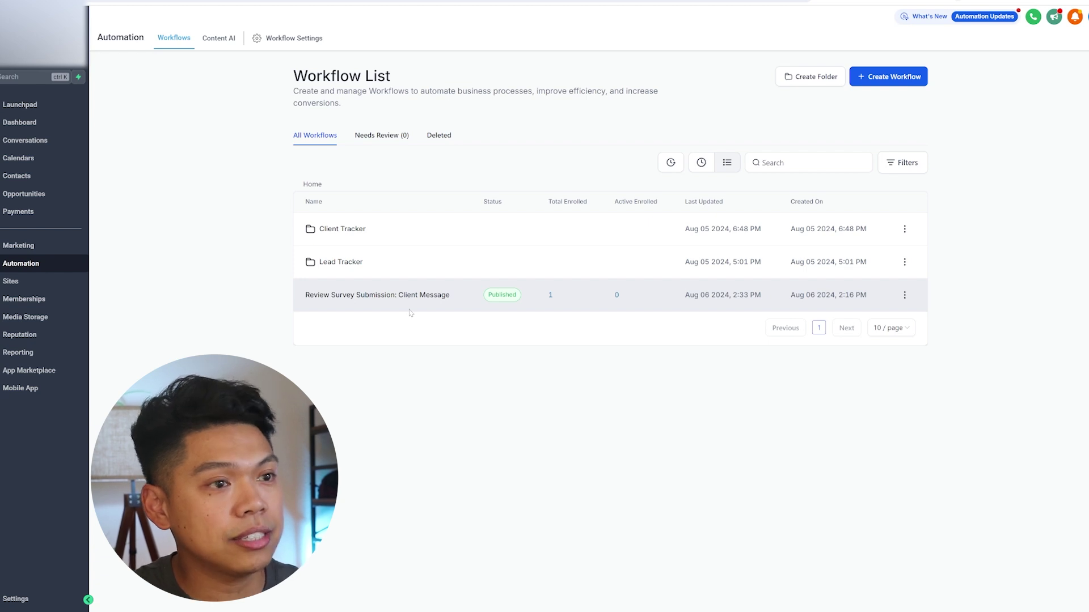
Step: Open the '1a. On Site Form Submit: Pending Quote' workflow inside the Lead Tracker folder
click(347, 264)
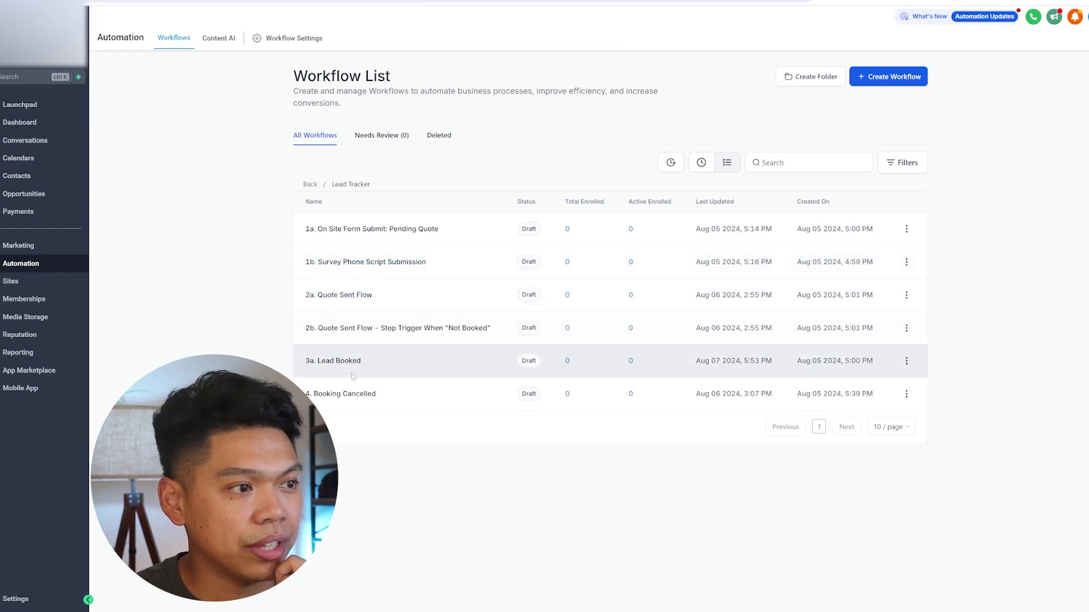
click(378, 232)
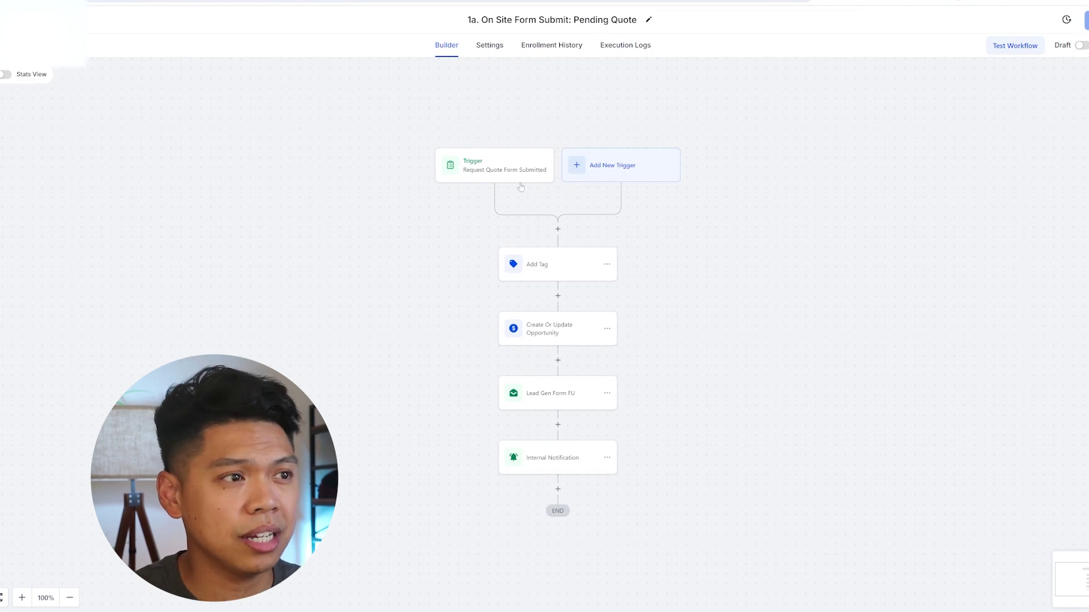
Step: Inspect the Add Tag step's settings, close its panel, and return to the workflow list
click(551, 272)
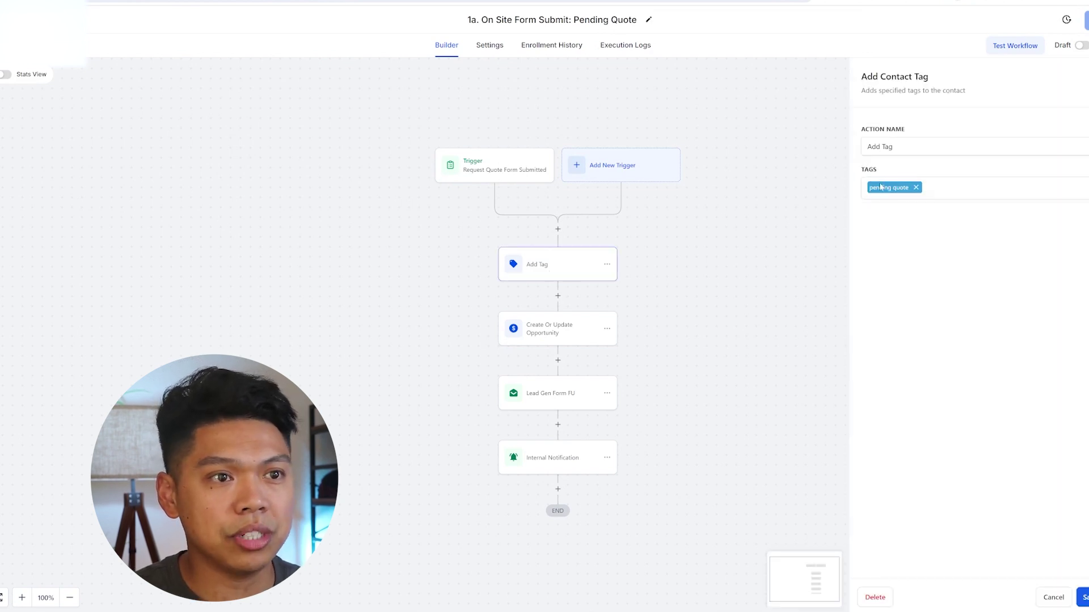
click(705, 327)
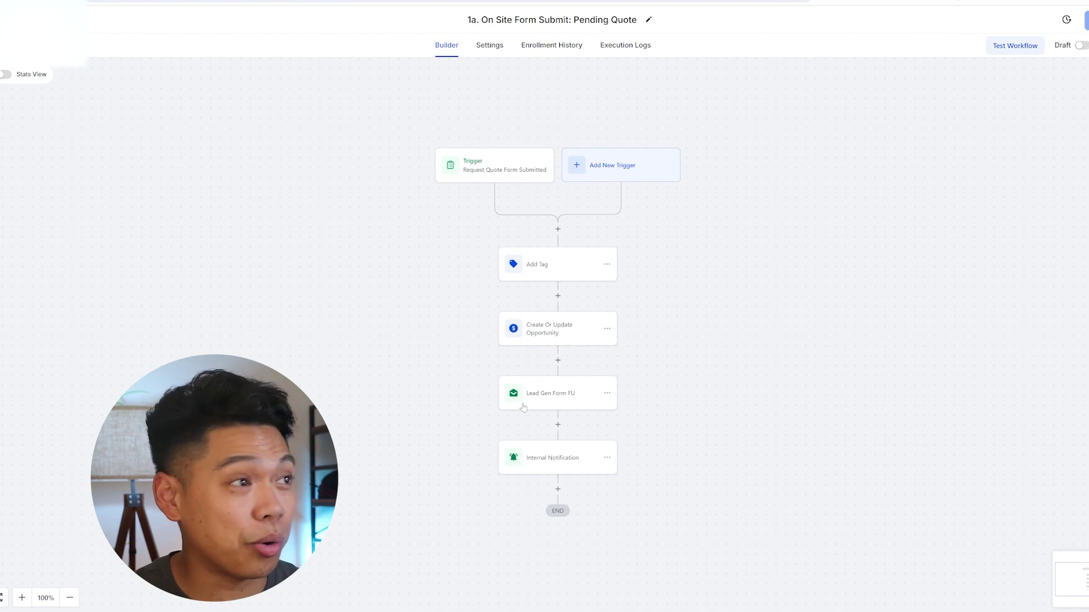
click(22, 19)
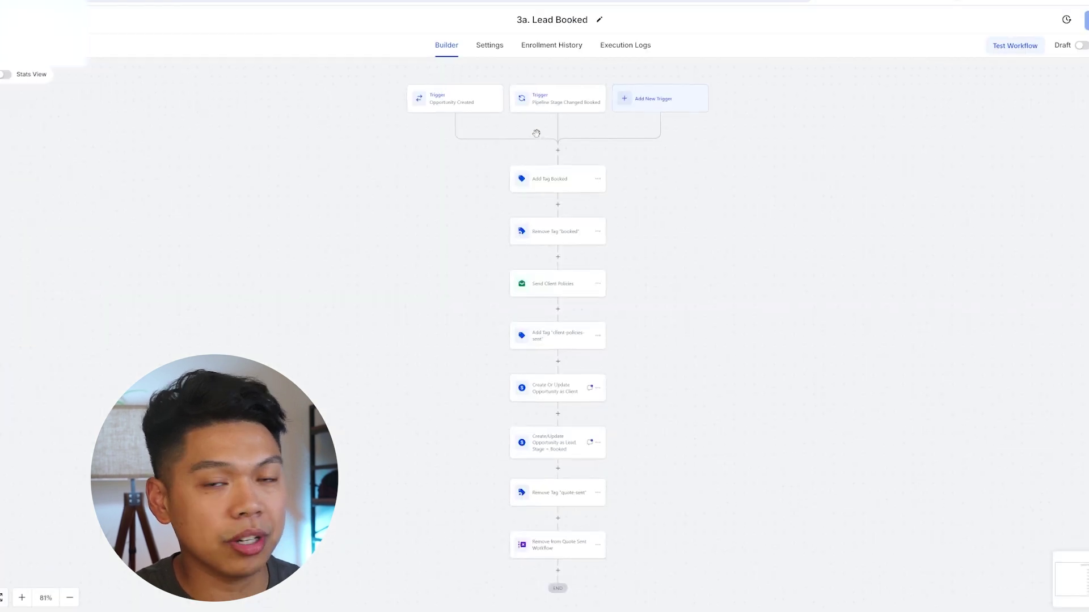
scroll(527, 252, down, 1)
scroll(610, 264, down, 2)
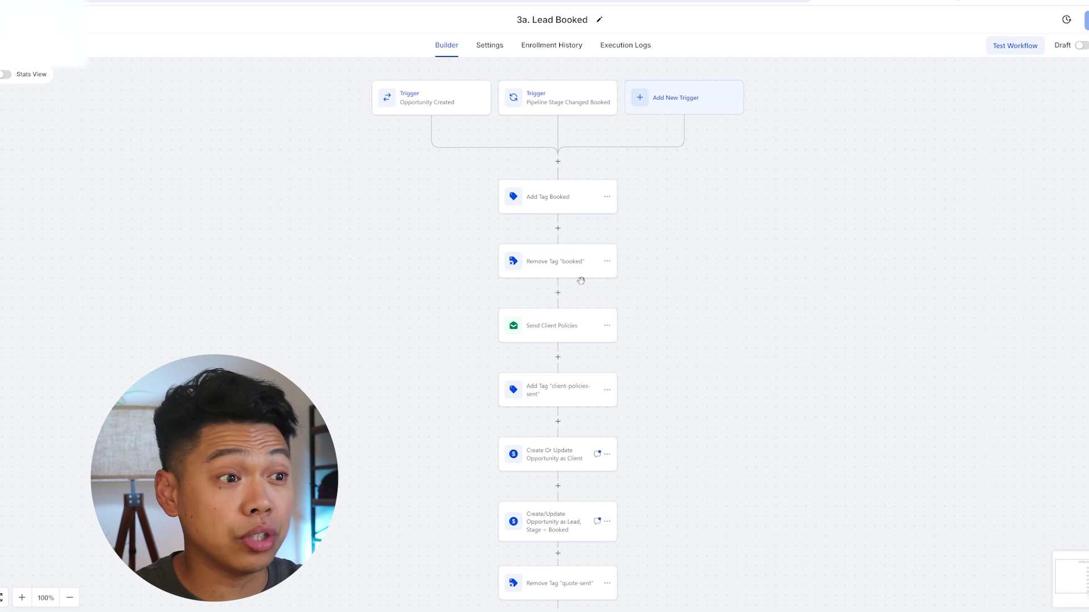
scroll(580, 281, down, 1)
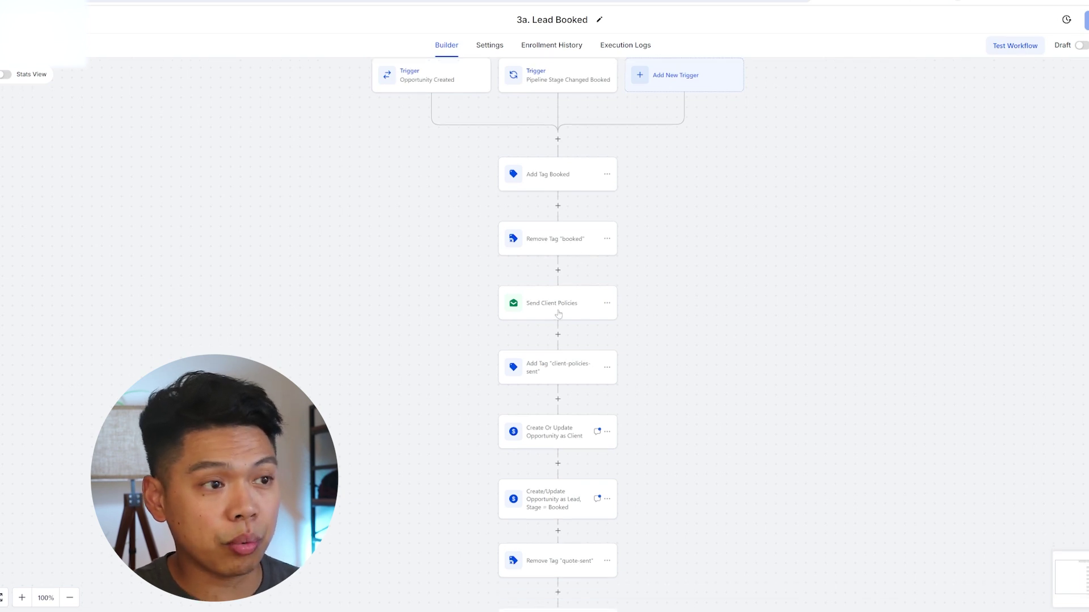
scroll(566, 311, down, 2)
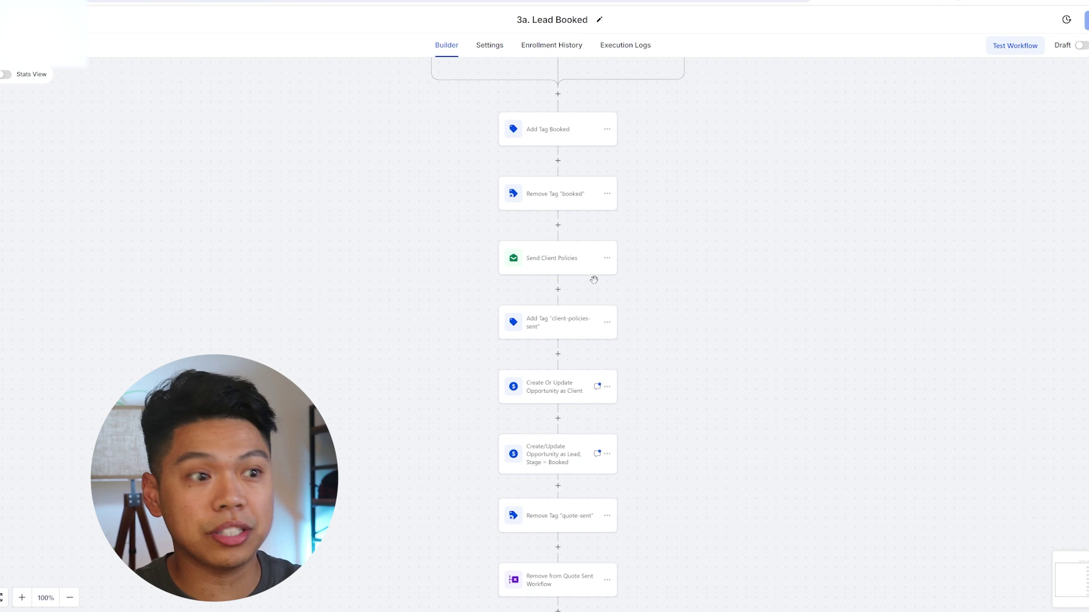
scroll(591, 279, down, 2)
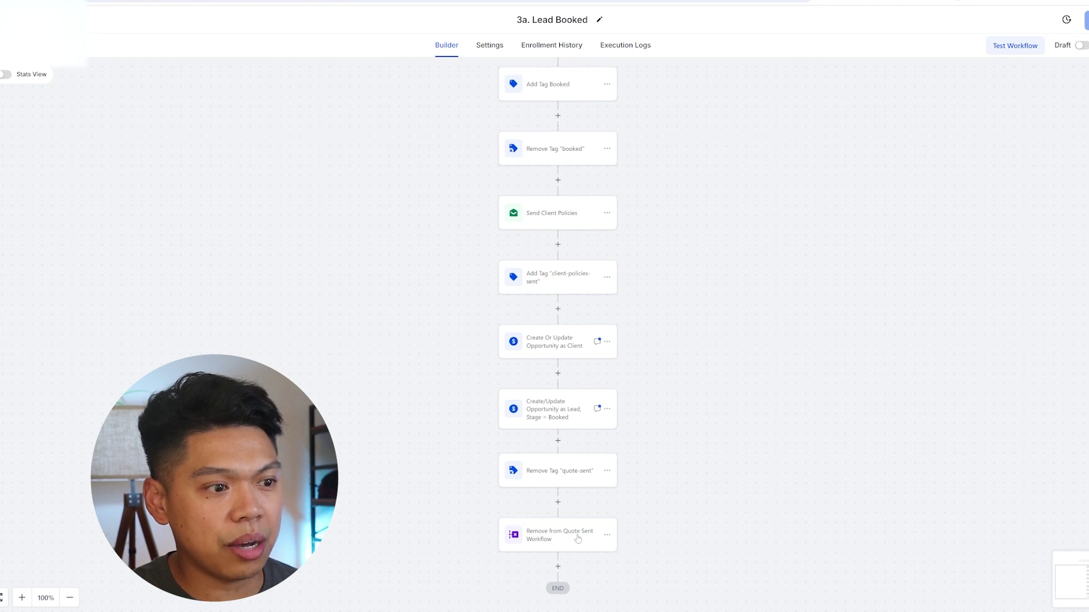
scroll(578, 533, down, 2)
scroll(616, 459, up, 3)
scroll(613, 460, up, 2)
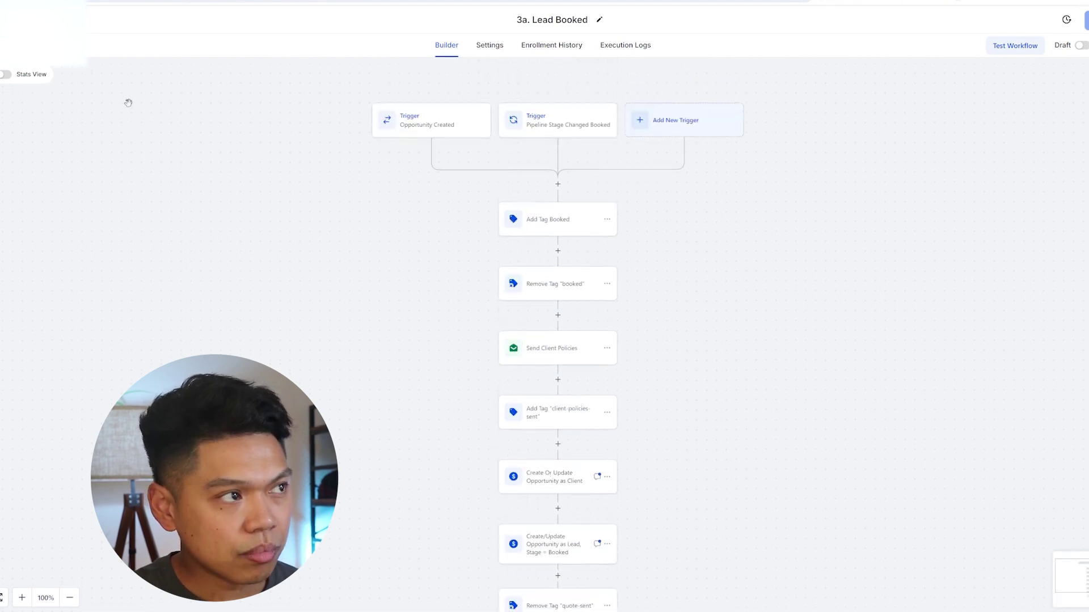
click(40, 20)
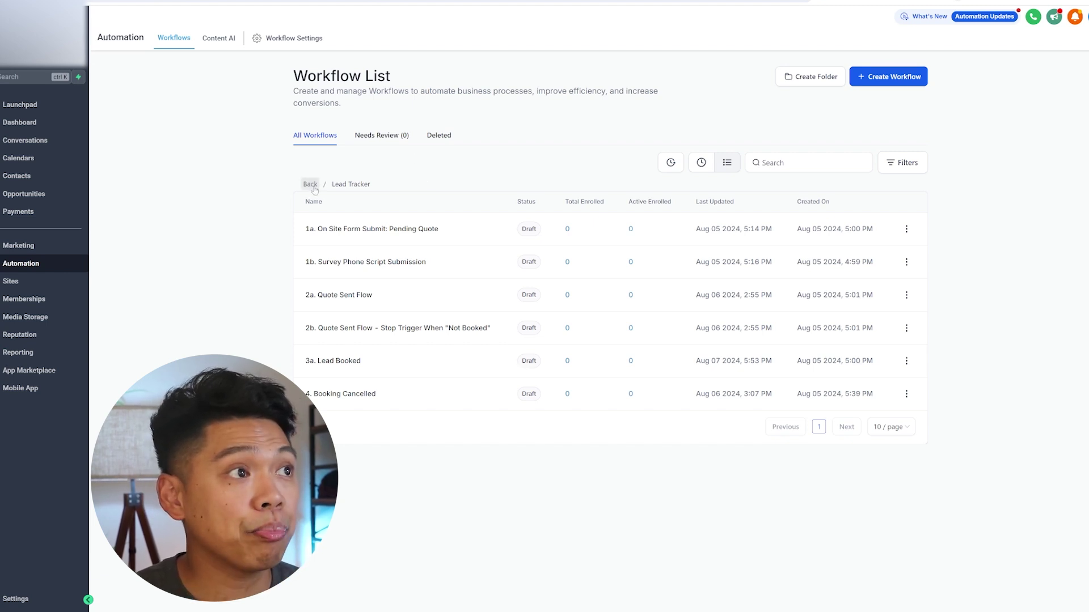
Step: Preview the live Thank You step of the 'Form to Thank You' funnel
click(314, 188)
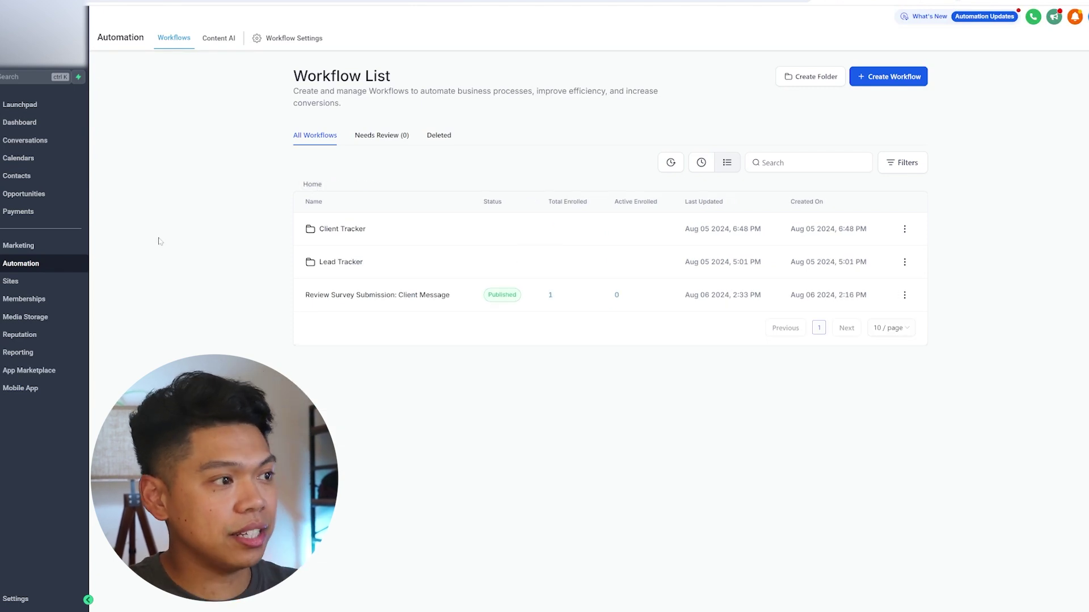
click(53, 289)
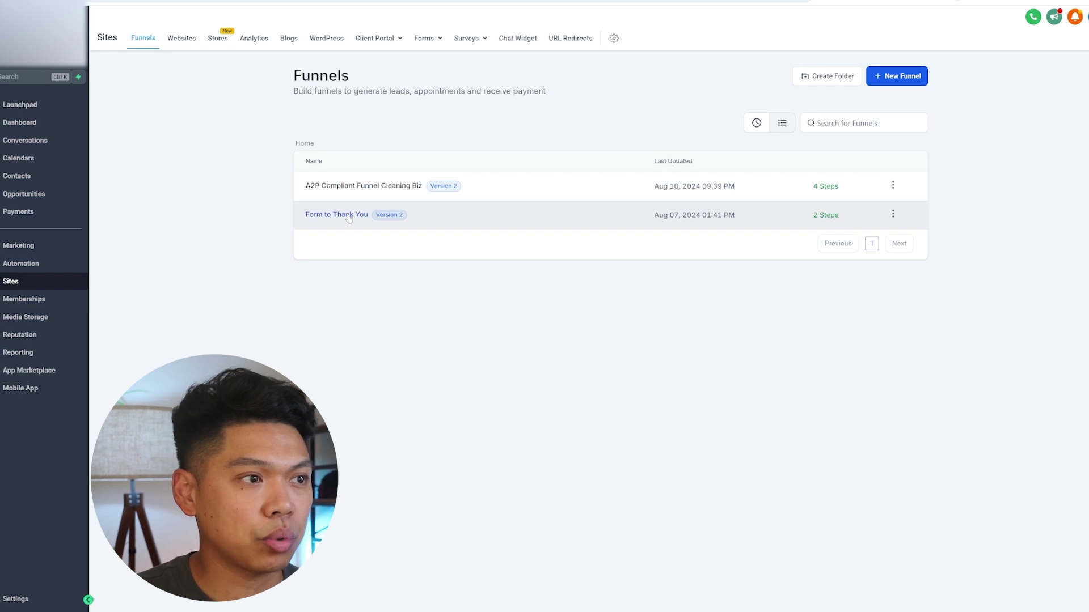
click(348, 217)
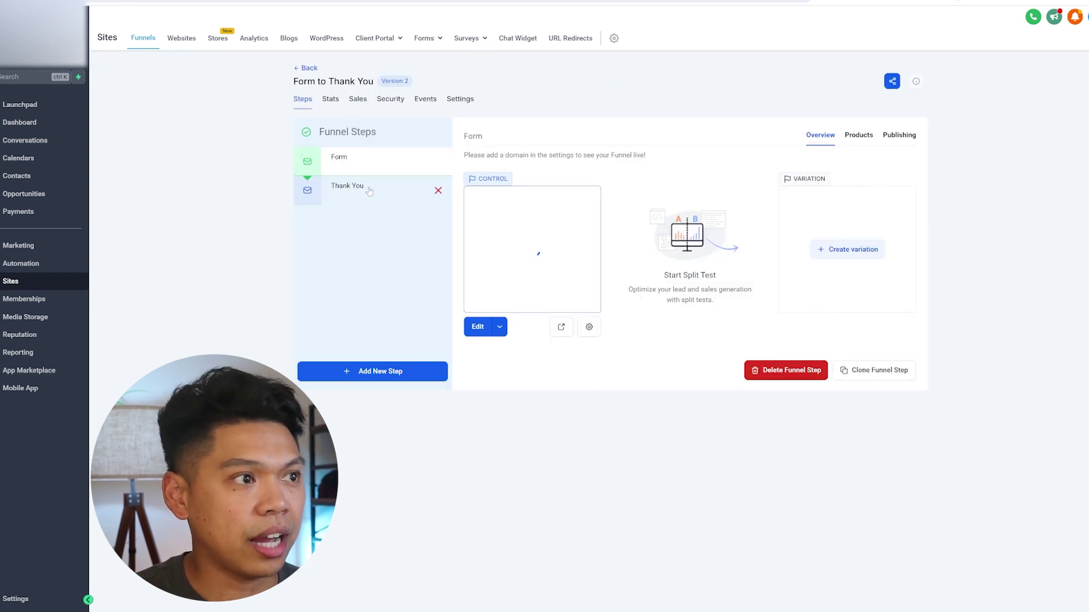
click(347, 192)
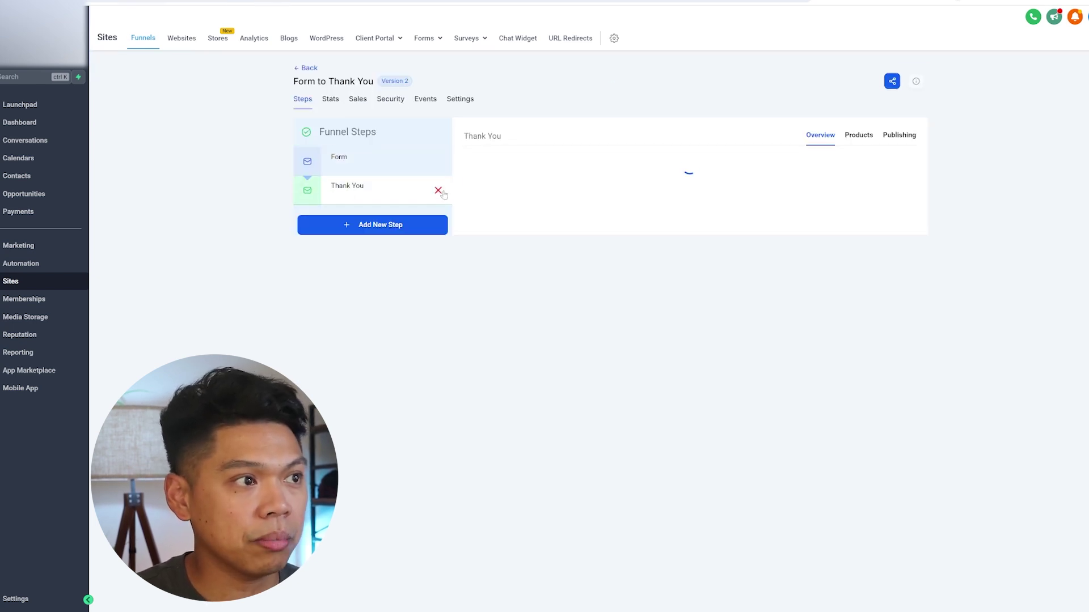
click(561, 327)
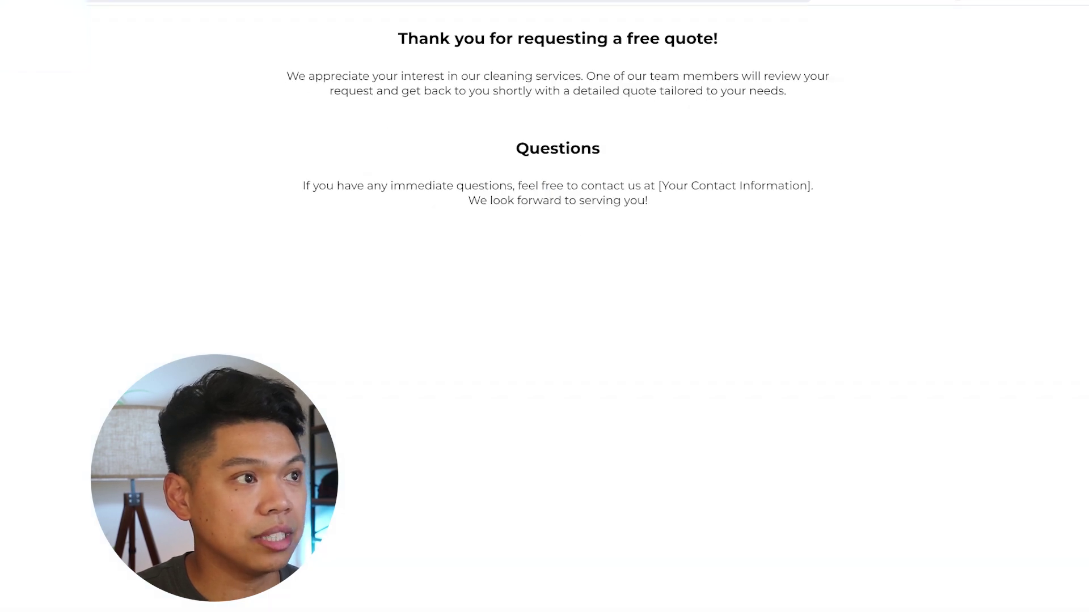
Step: Highlight and clear parts of the thank-you page copy while reviewing it
drag(286, 76, 575, 91)
click(576, 91)
drag(691, 185, 539, 124)
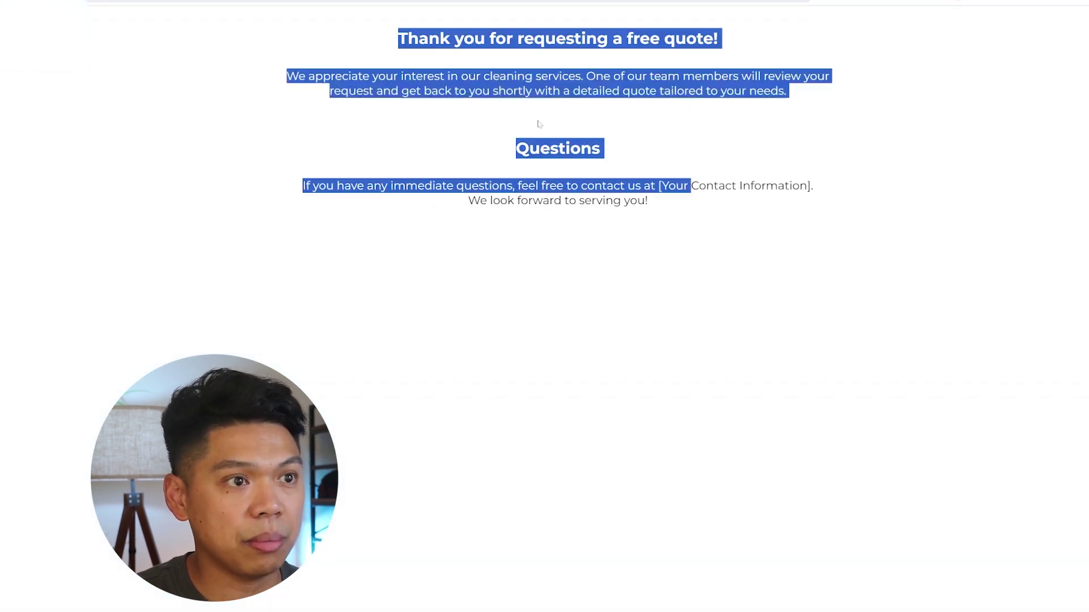
click(729, 248)
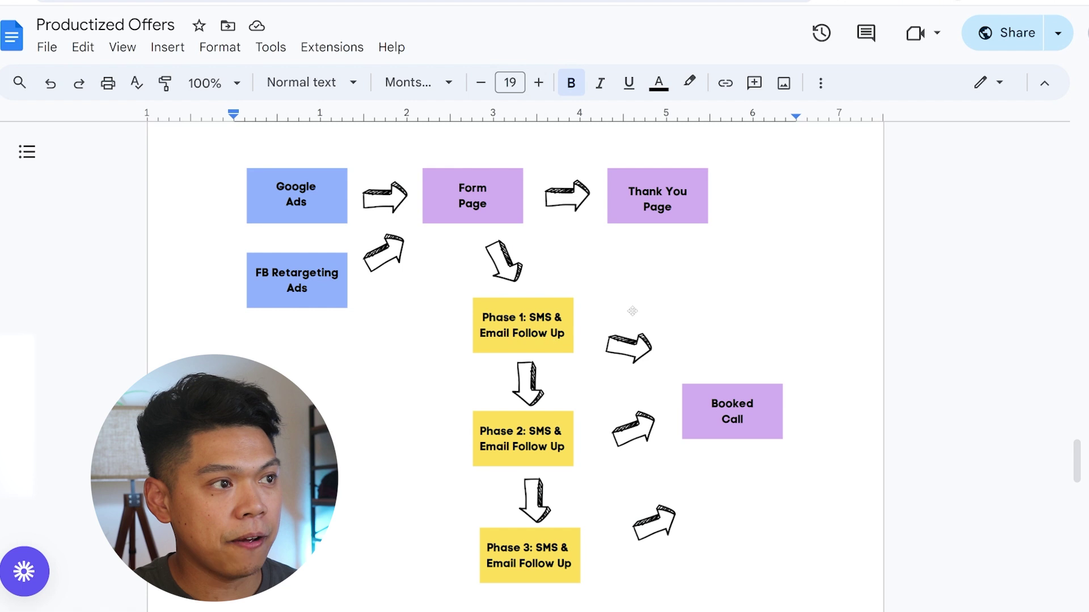
Step: Scroll the Productized Offers doc back to the INPUT → YOUR OFFER → CLIENT diagram
scroll(456, 291, up, 5)
scroll(493, 344, down, 5)
scroll(493, 344, up, 5)
scroll(493, 344, down, 7)
scroll(494, 344, up, 15)
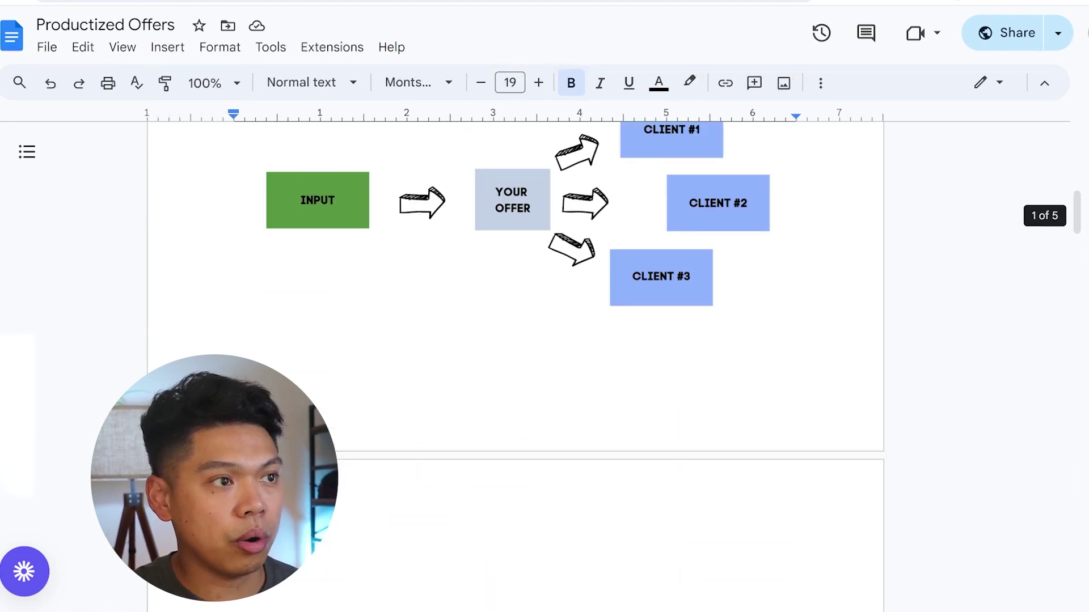